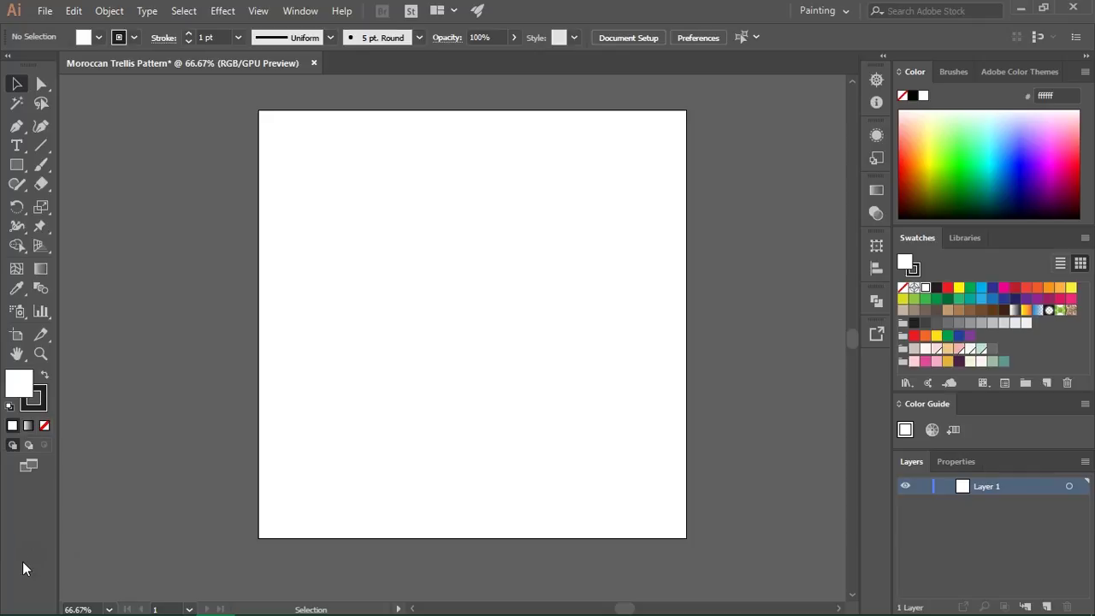
Choose the Ellipse tool and set a black fill with no stroke
click(16, 166)
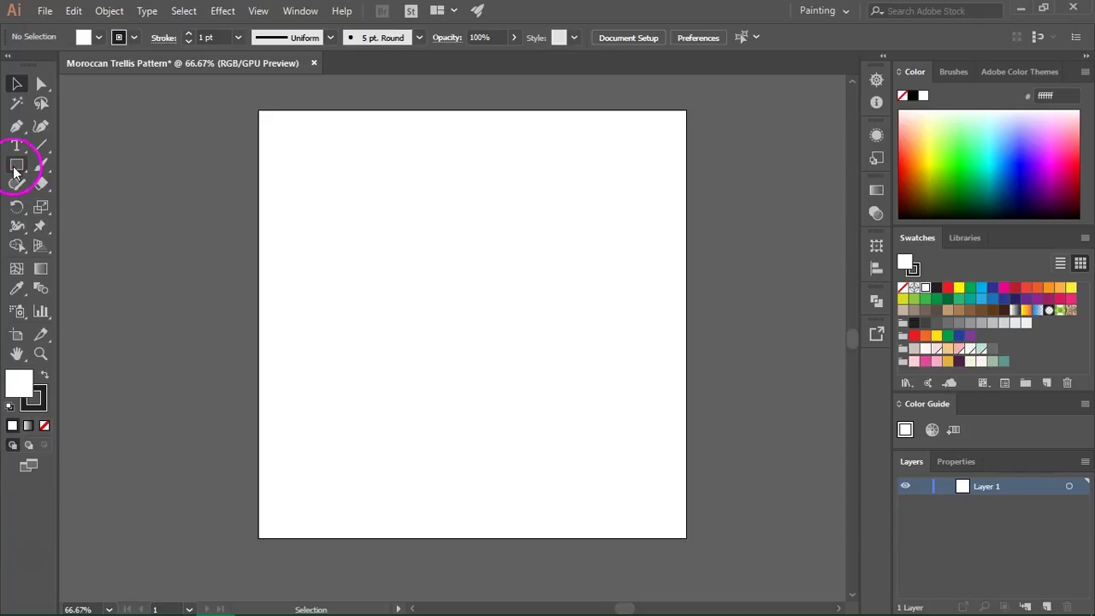
drag(14, 174, 95, 204)
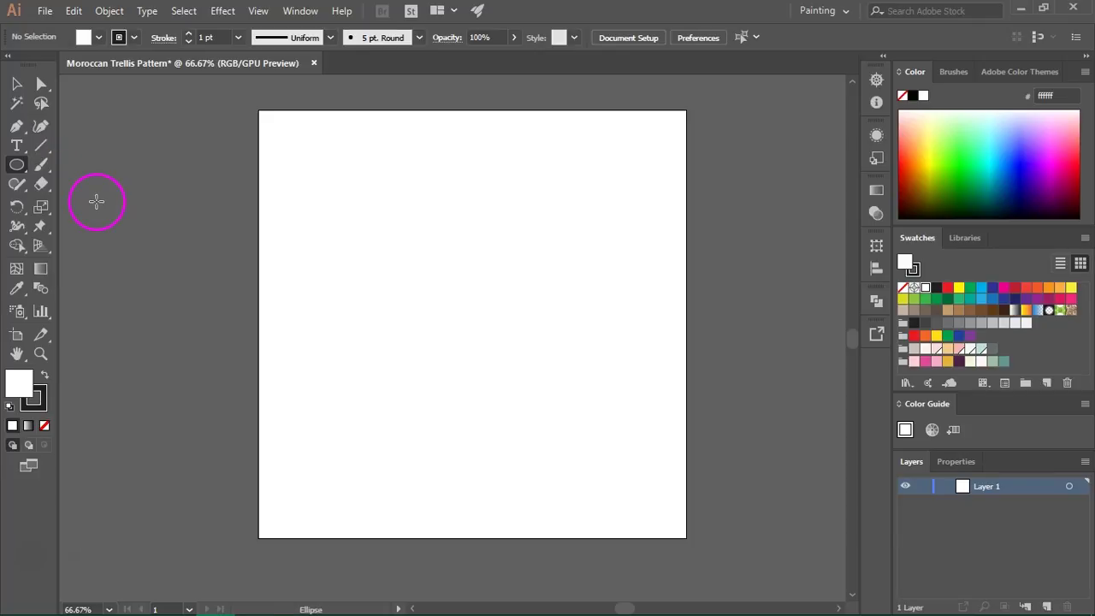
click(44, 376)
click(35, 398)
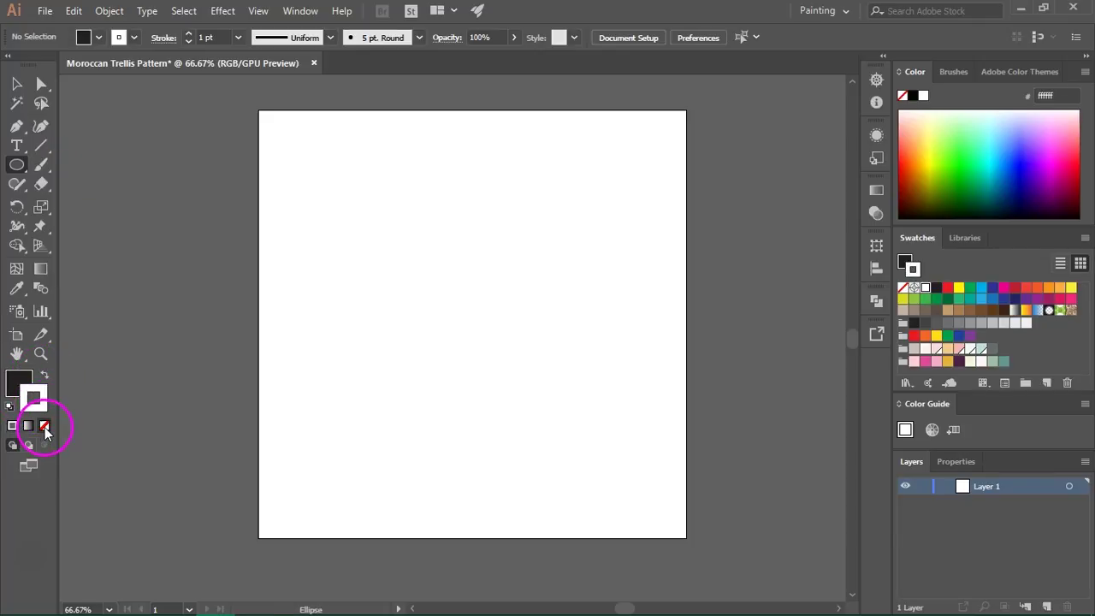
click(44, 425)
click(11, 385)
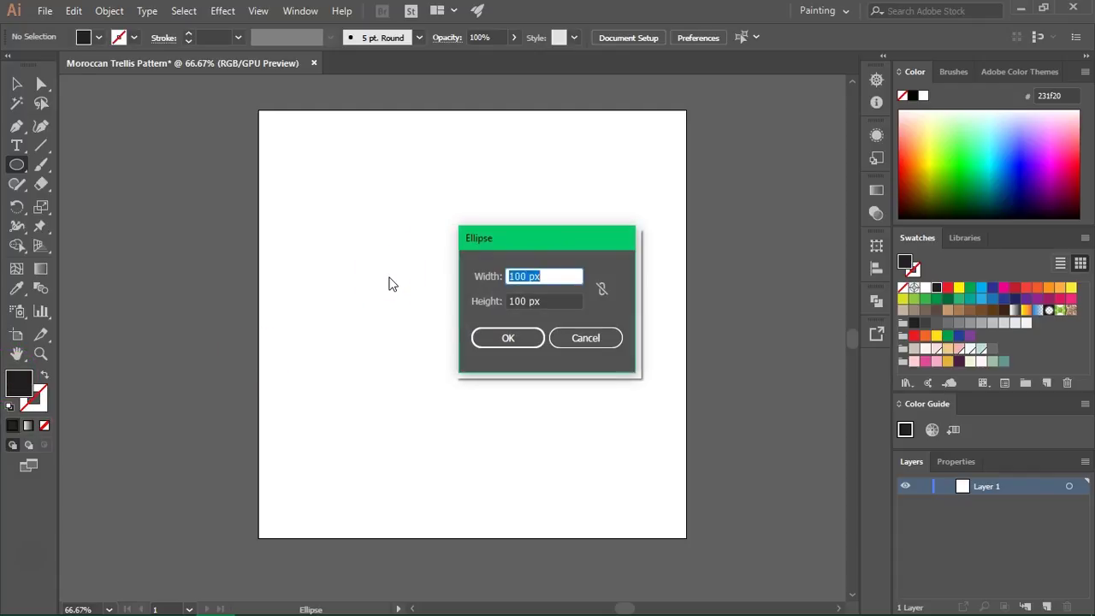
Create a 100 × 100 px circle on the artboard and return to the Selection tool
click(508, 337)
click(16, 86)
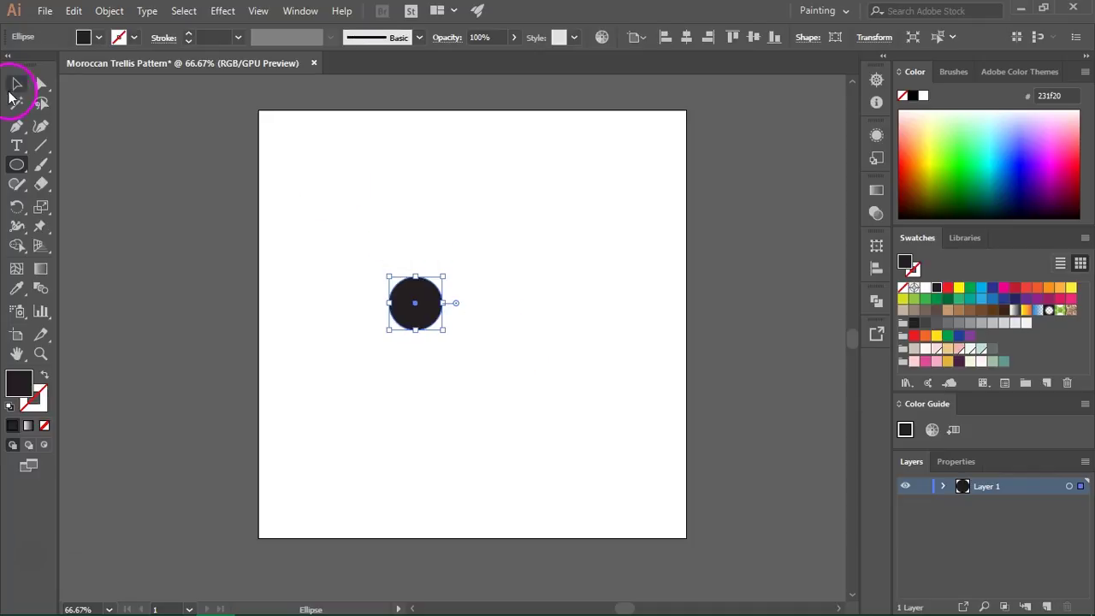
click(483, 280)
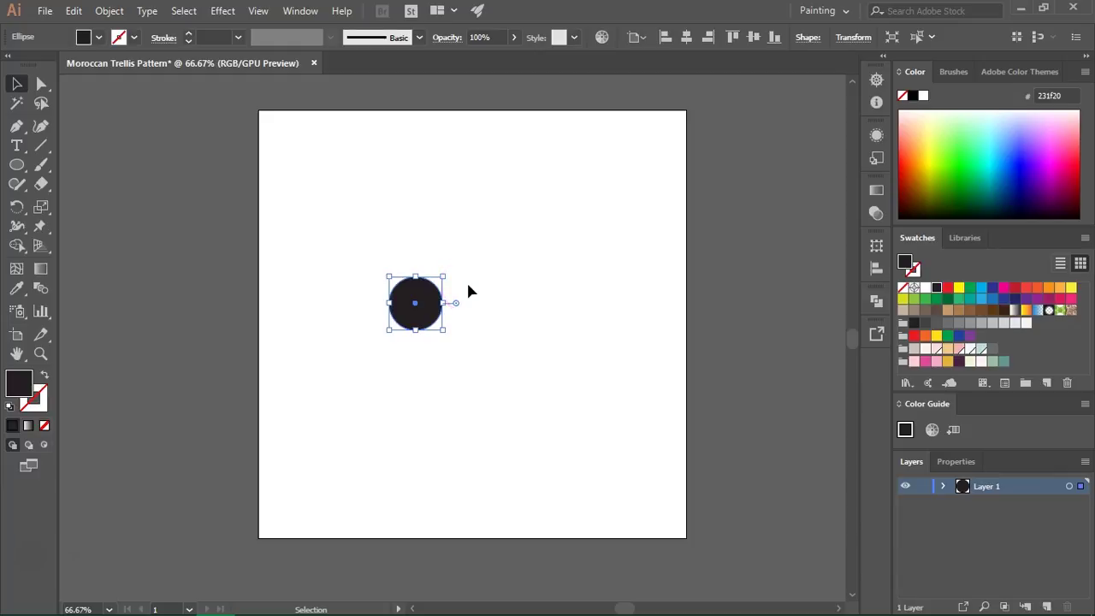
Alt-drag a copy of the circle to the right so its edge touches the original
key(ctrl+shift+a)
drag(450, 317, 421, 322)
drag(420, 321, 475, 320)
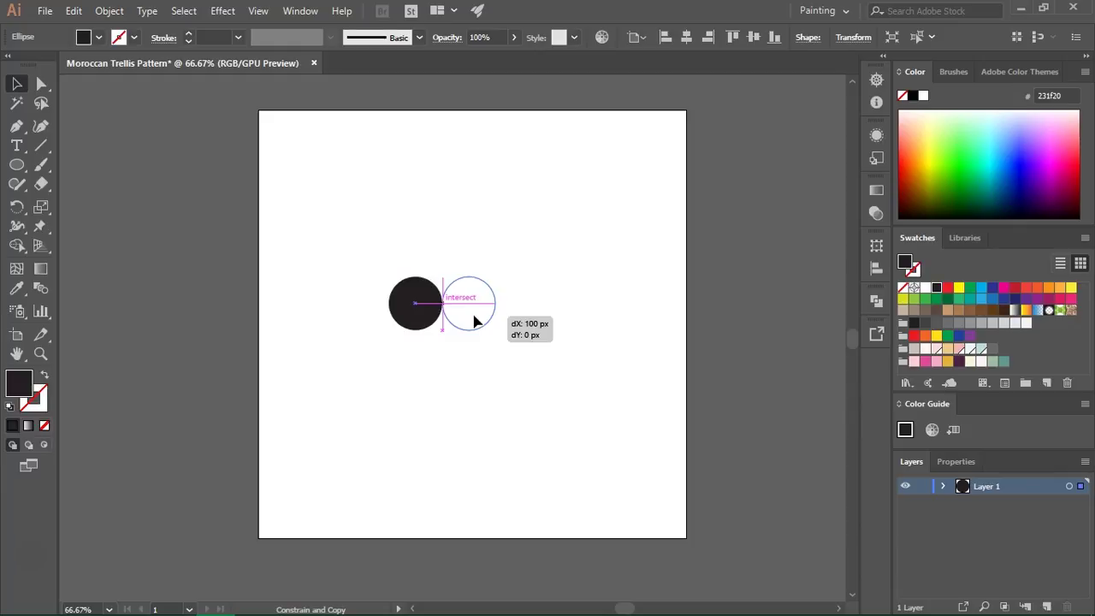
drag(474, 320, 475, 320)
drag(442, 276, 468, 315)
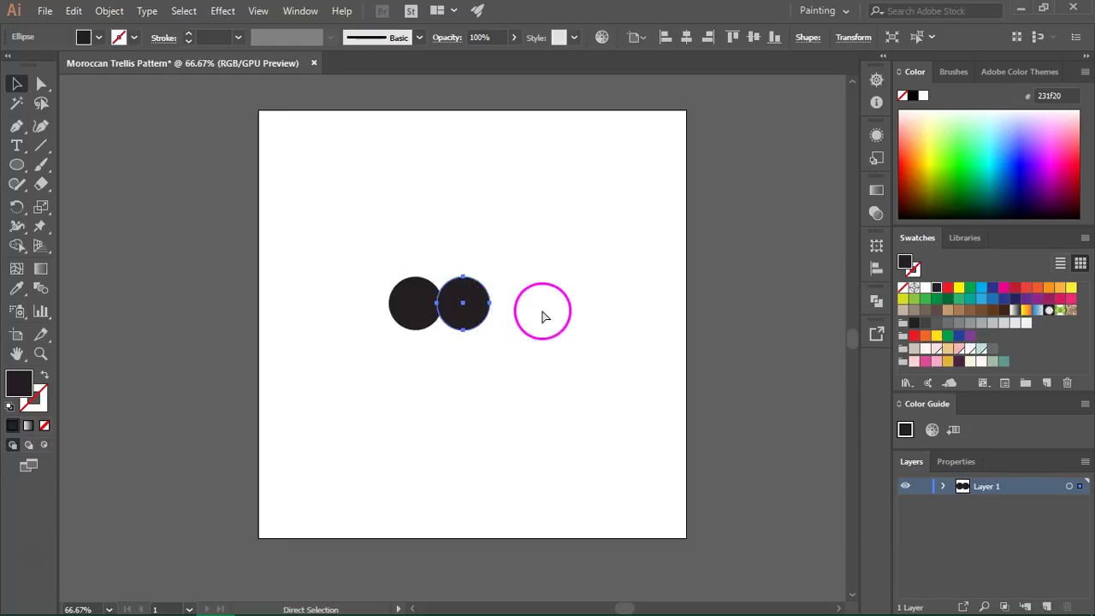
drag(542, 317, 538, 316)
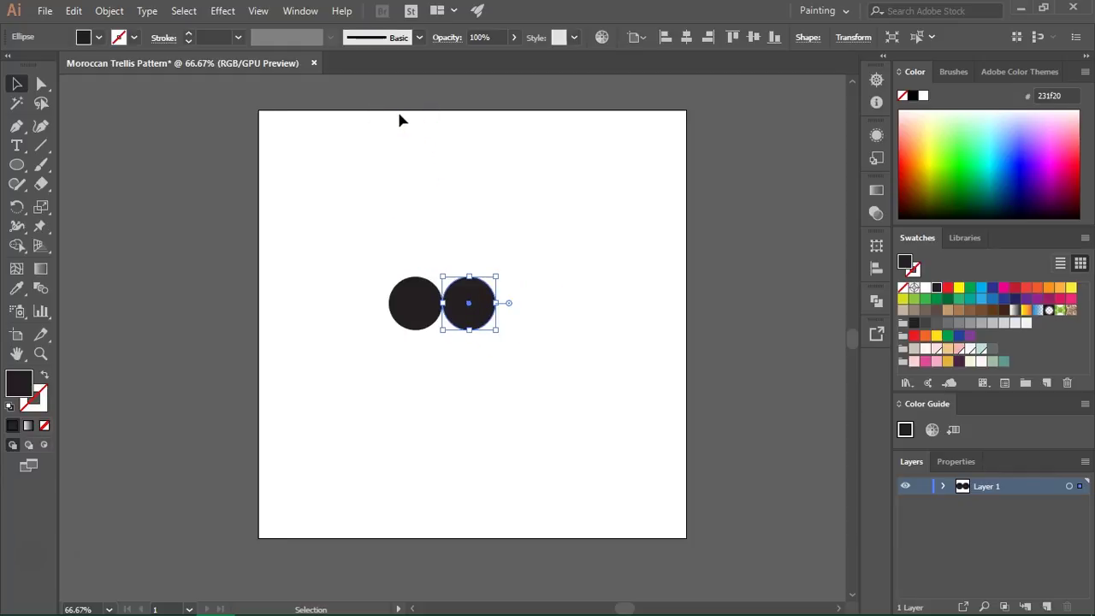
Keep Smart Guides on in the View menu and select both circles
click(259, 11)
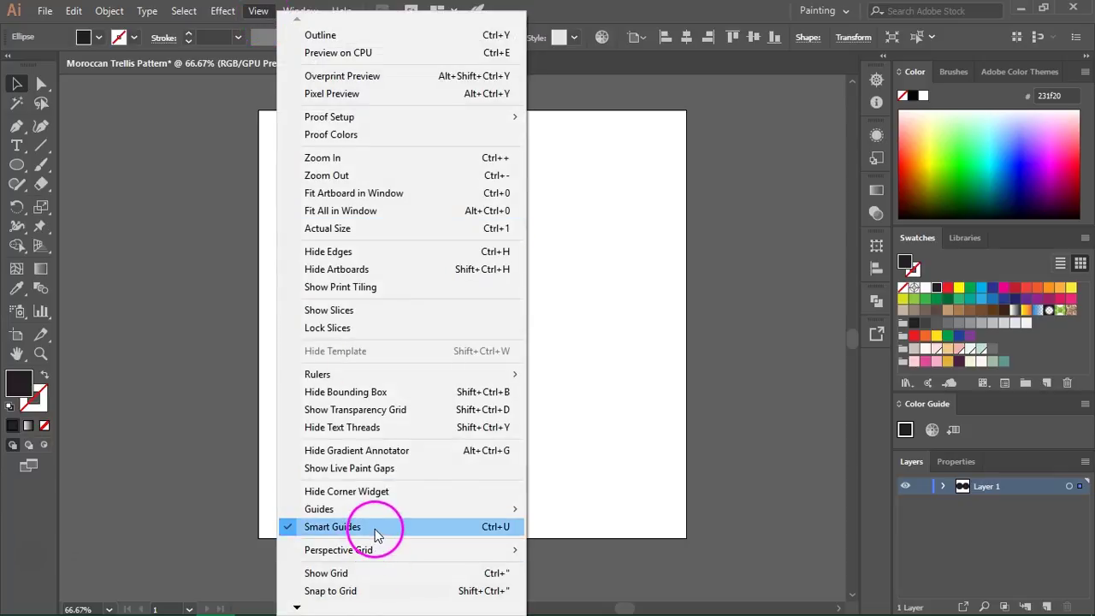
click(602, 343)
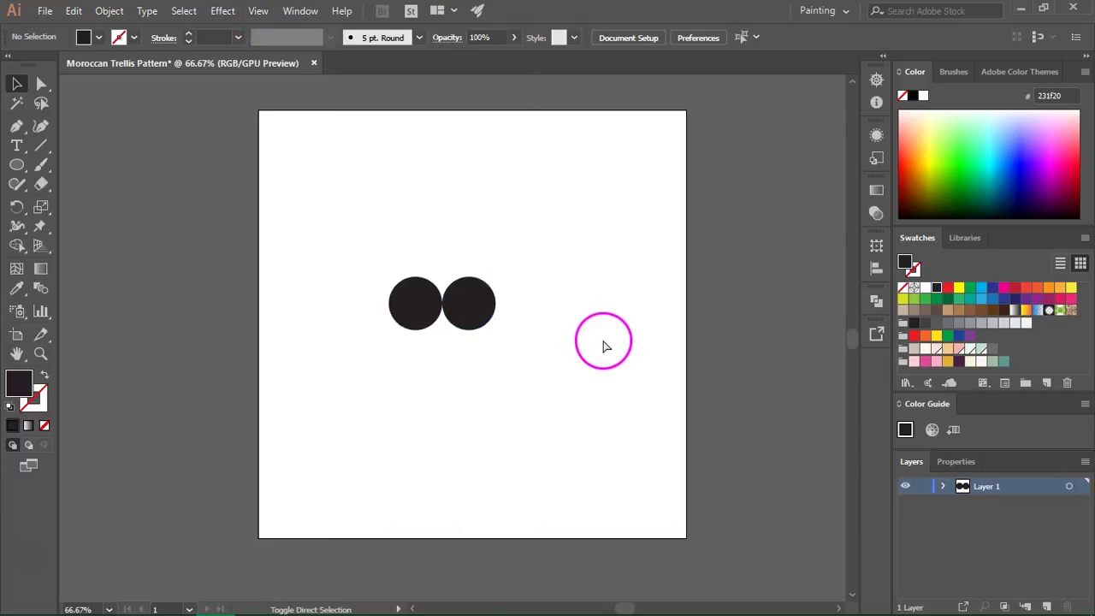
drag(349, 244, 537, 351)
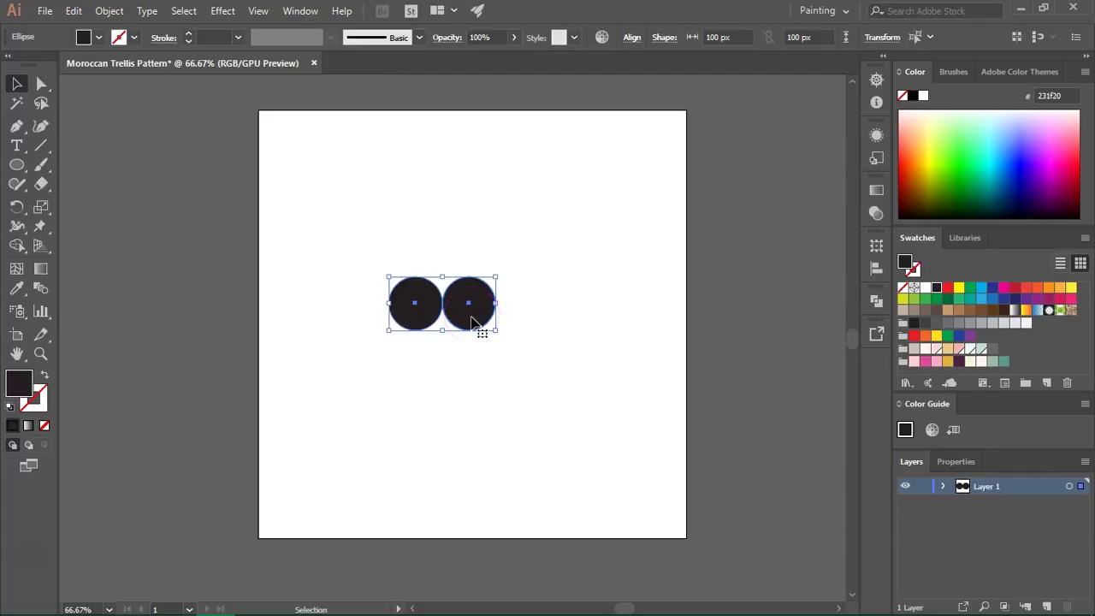
Group the two circles together
right_click(471, 322)
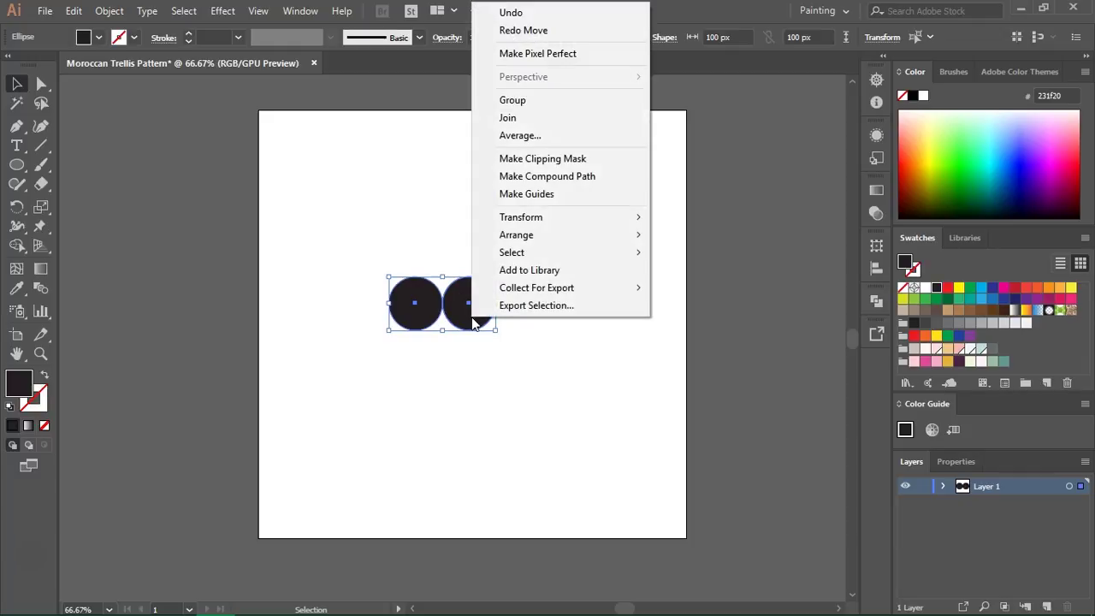
click(553, 101)
click(557, 288)
click(256, 205)
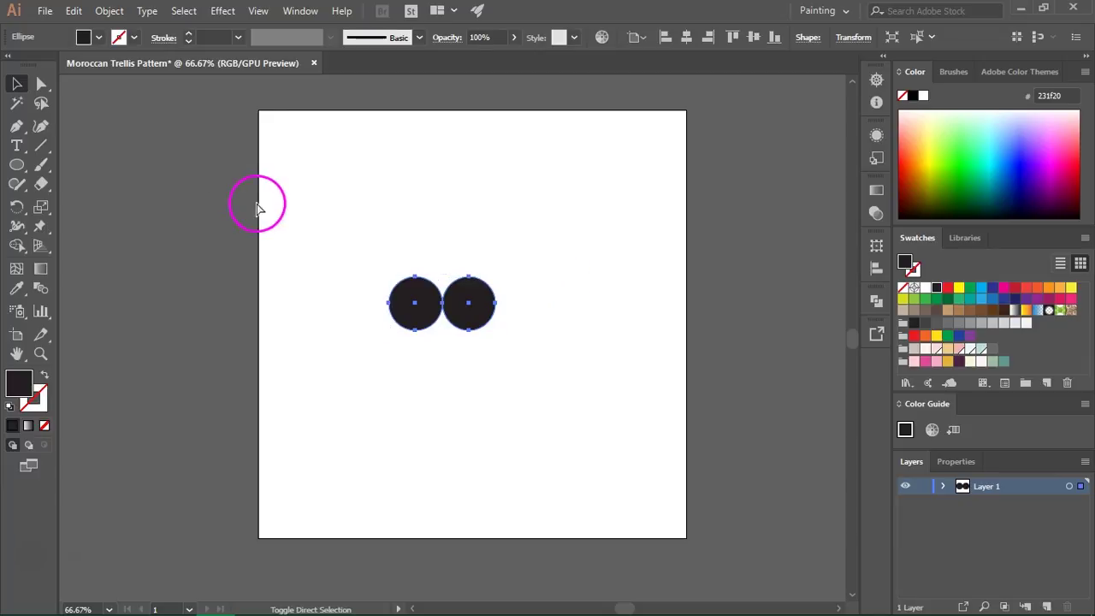
Draw a 100 × 150 px rectangle starting at the left circle's centre
click(16, 170)
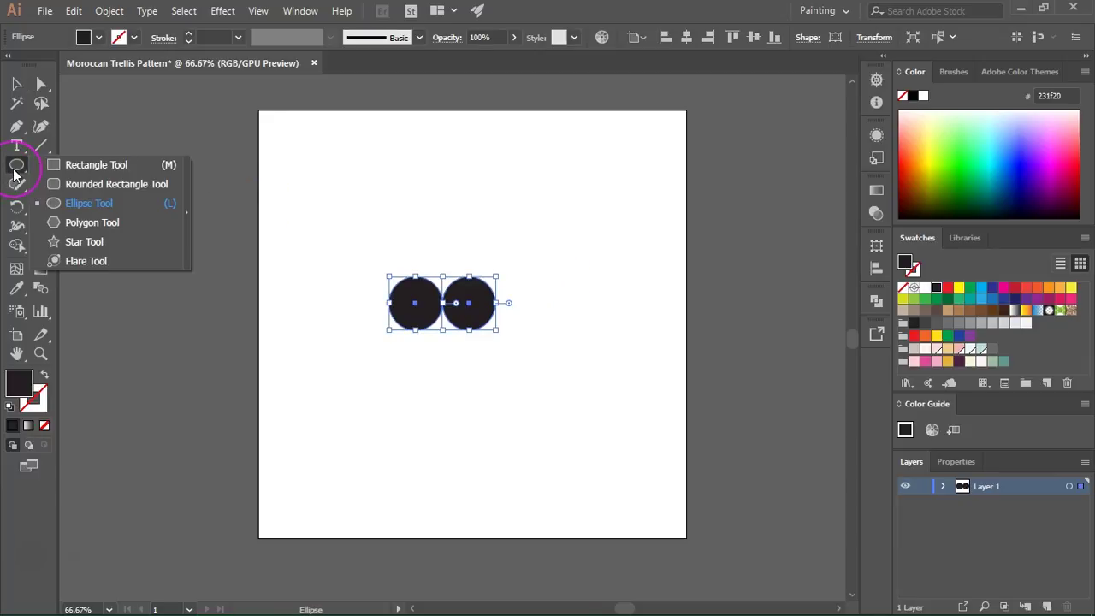
drag(14, 175, 78, 171)
click(78, 167)
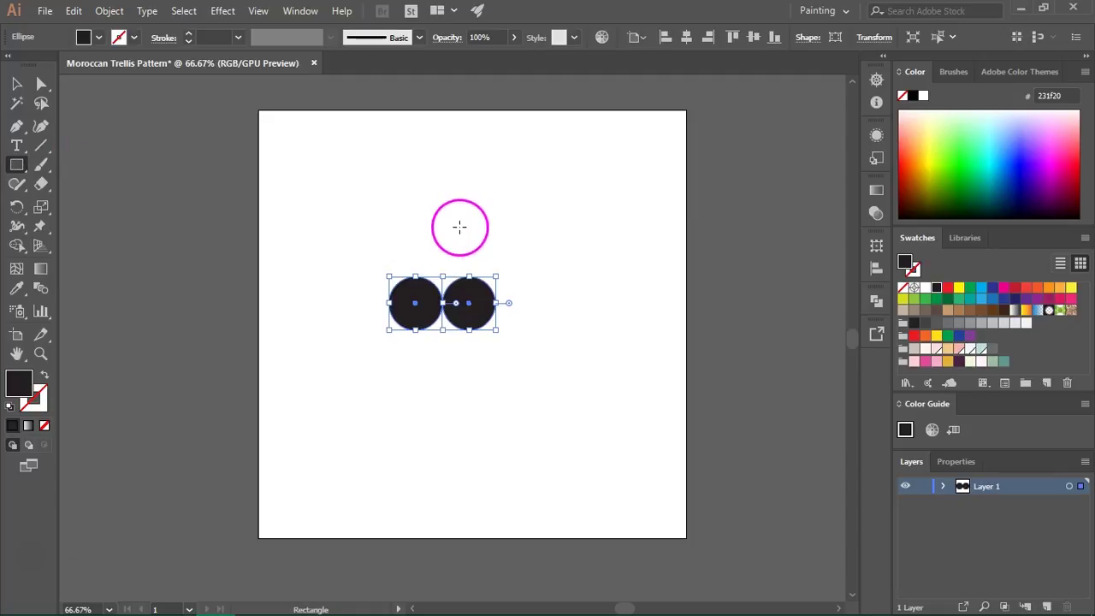
click(415, 230)
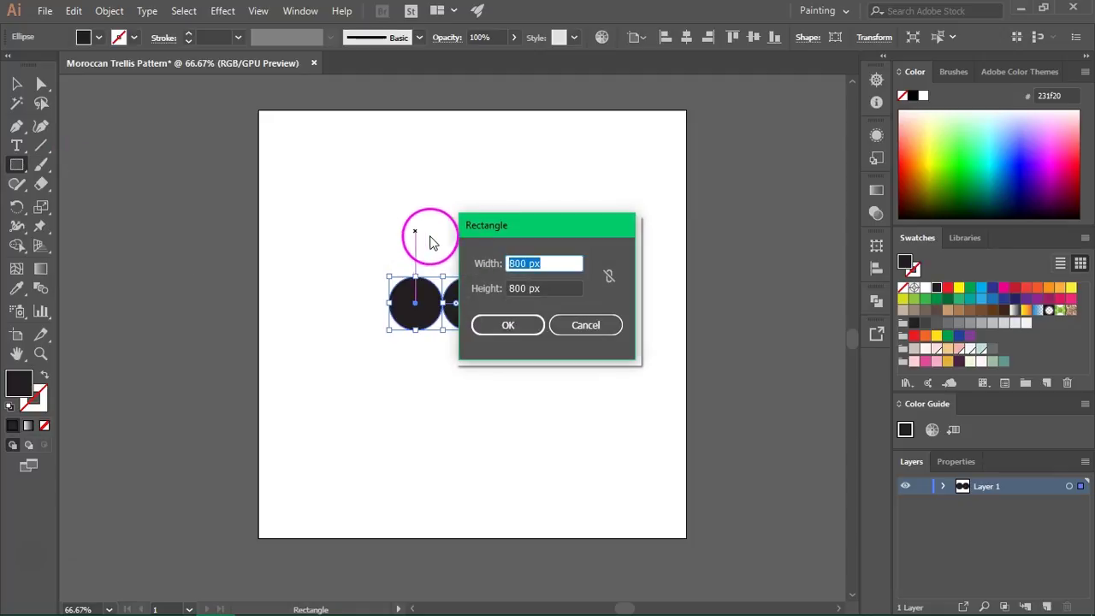
click(554, 248)
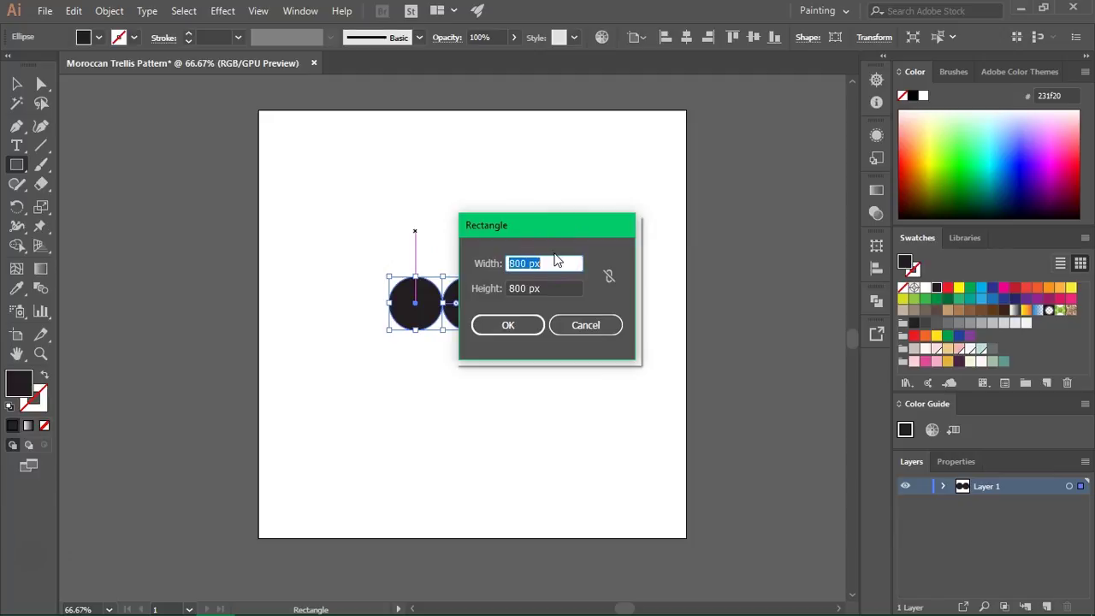
text(100)
key(Tab)
text(1)
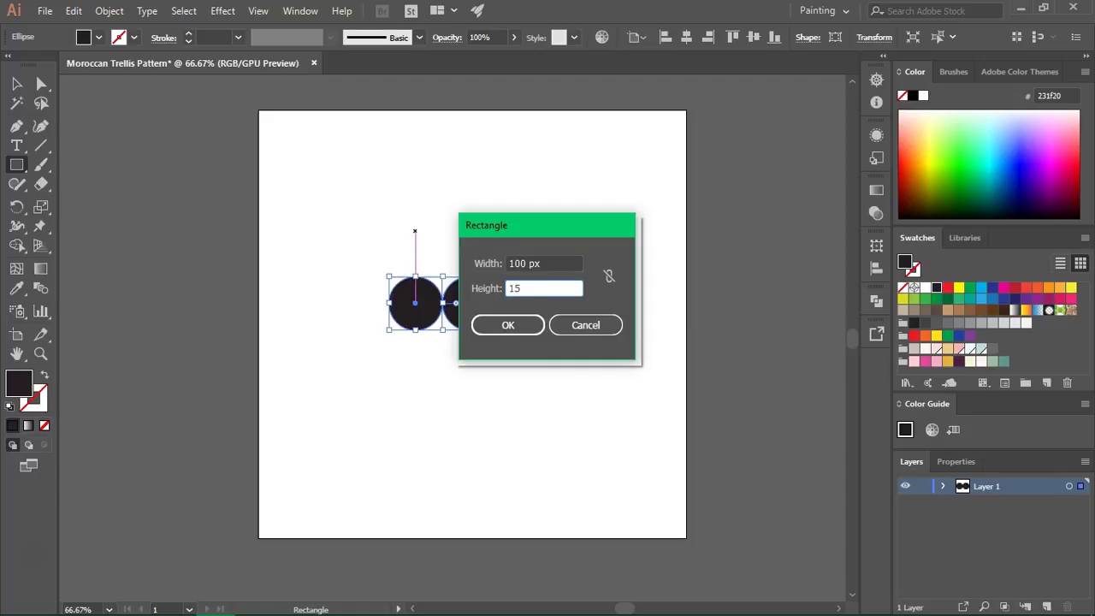
click(515, 324)
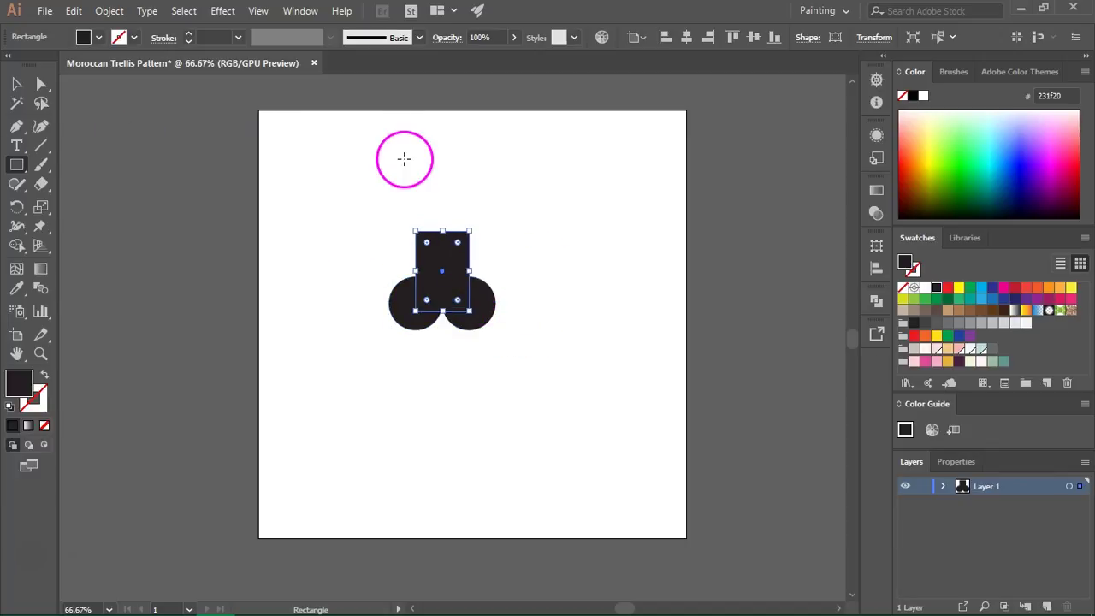
Align the rectangle and both circles to the artboard's horizontal and vertical centres
key(v)
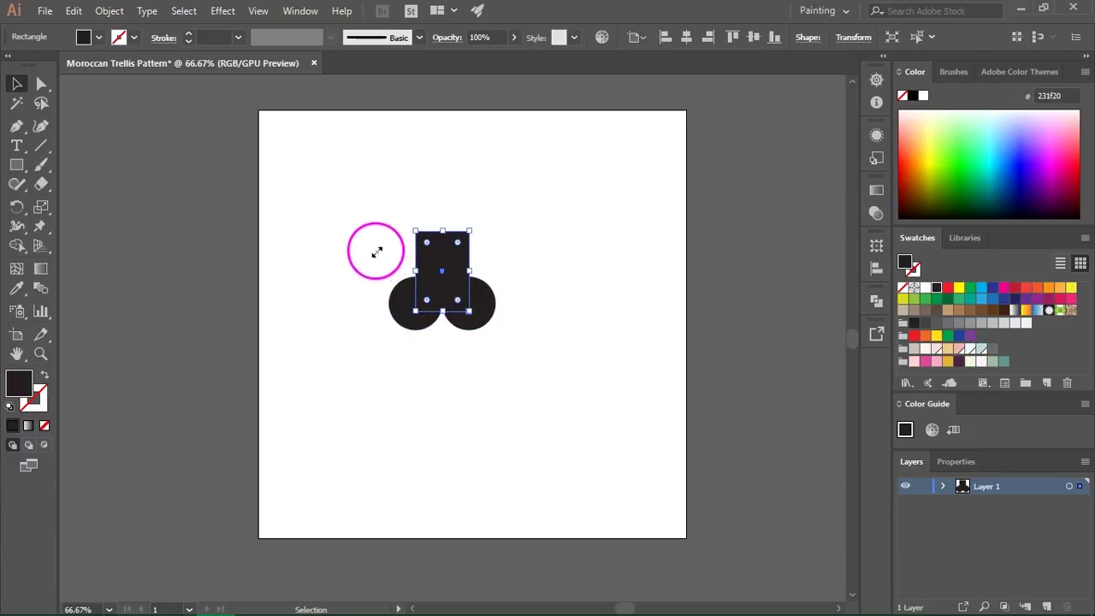
drag(370, 192, 528, 363)
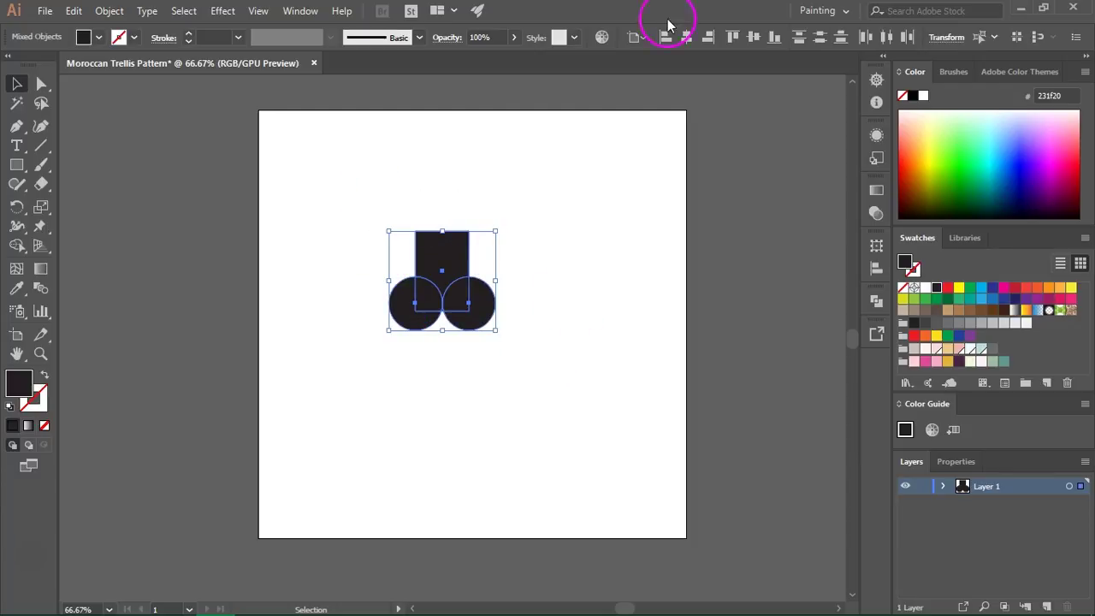
click(648, 38)
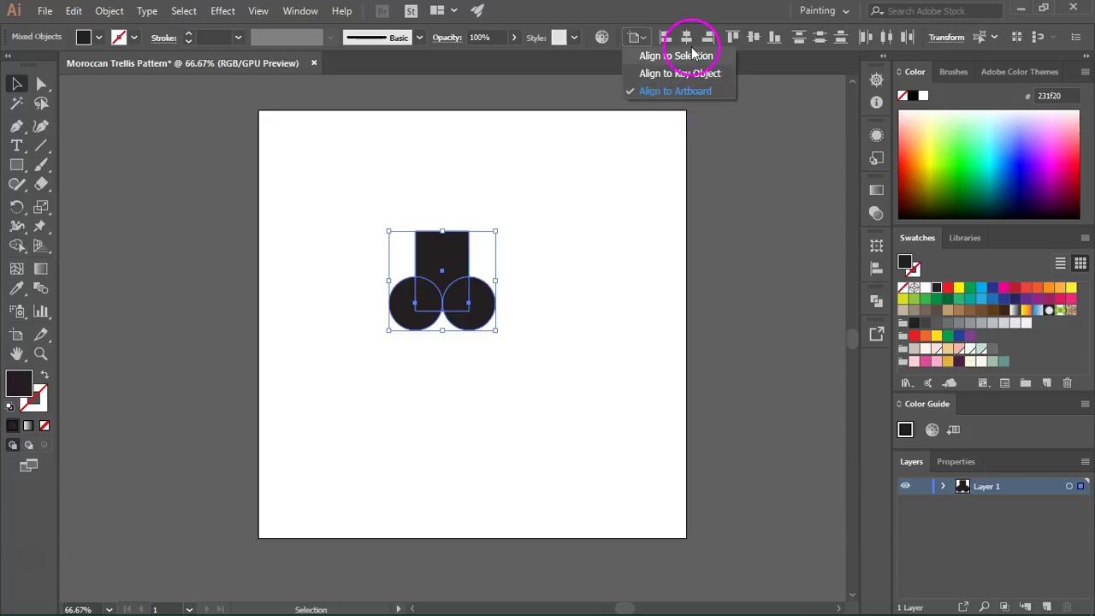
click(689, 41)
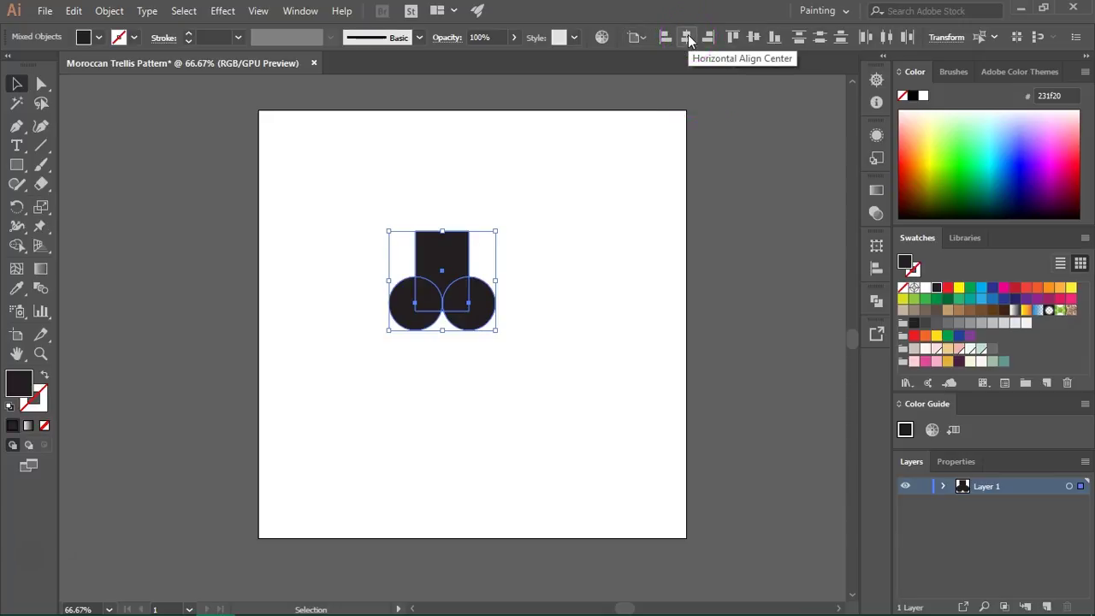
click(689, 40)
click(754, 40)
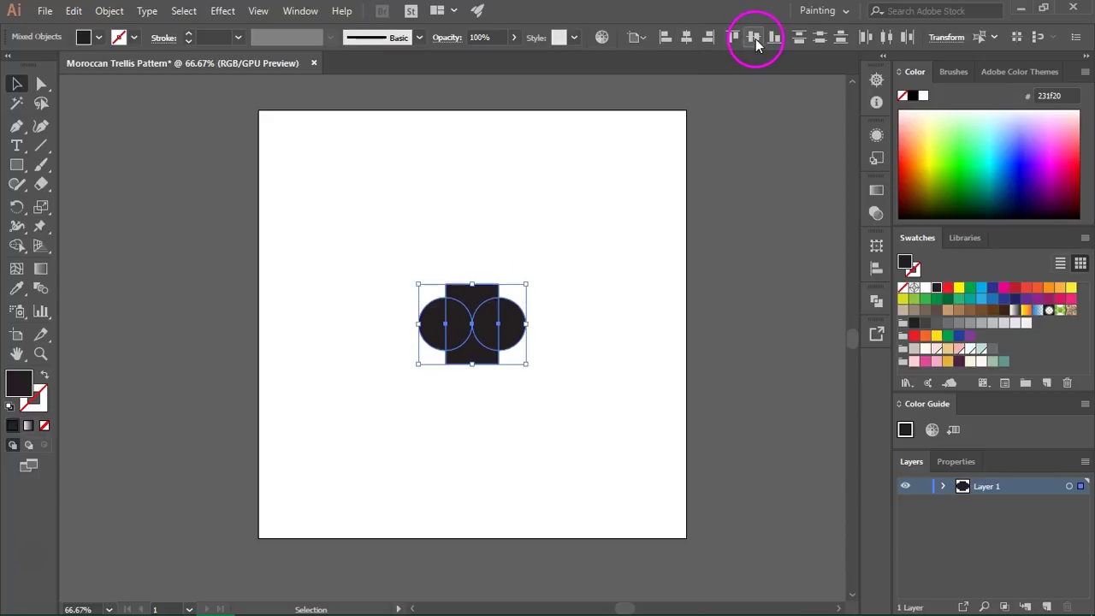
click(646, 207)
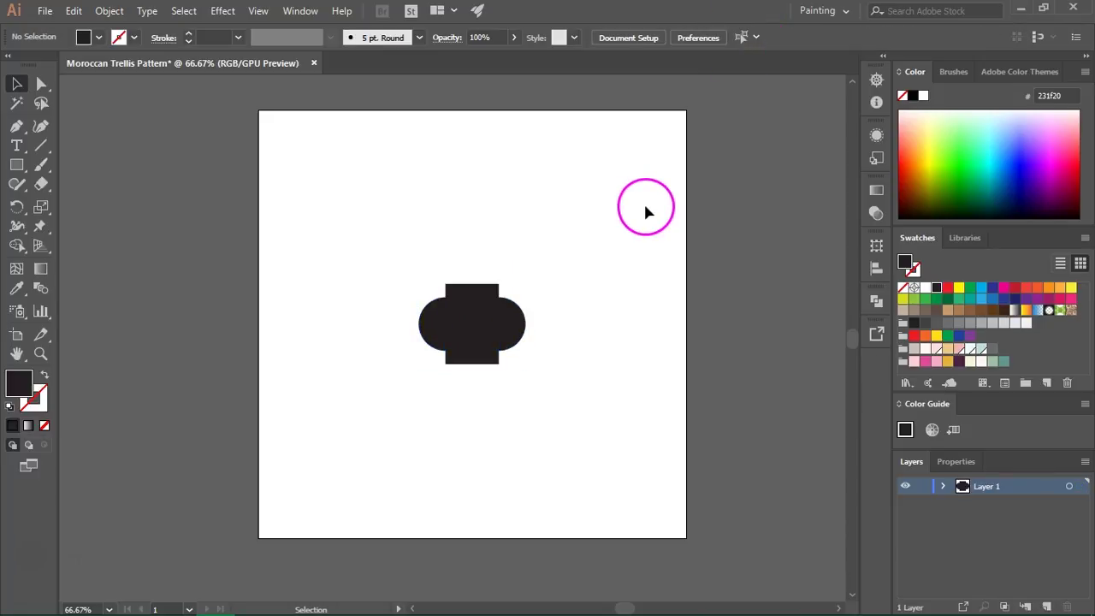
drag(391, 262, 573, 396)
Unite the shapes with Pathfinder into one path with a black stroke and no fill
click(300, 11)
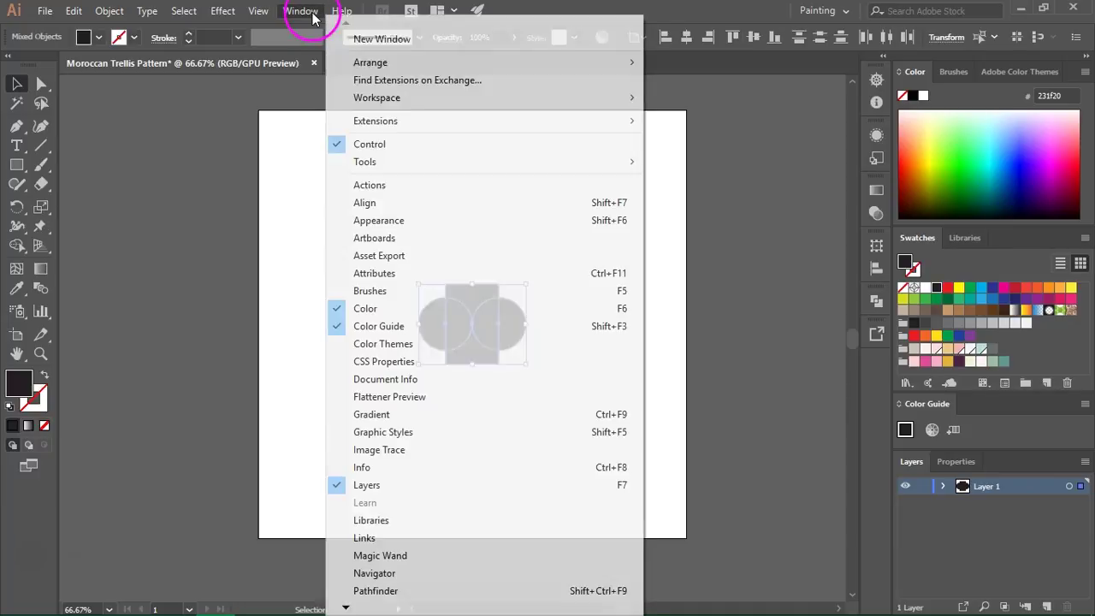
click(380, 590)
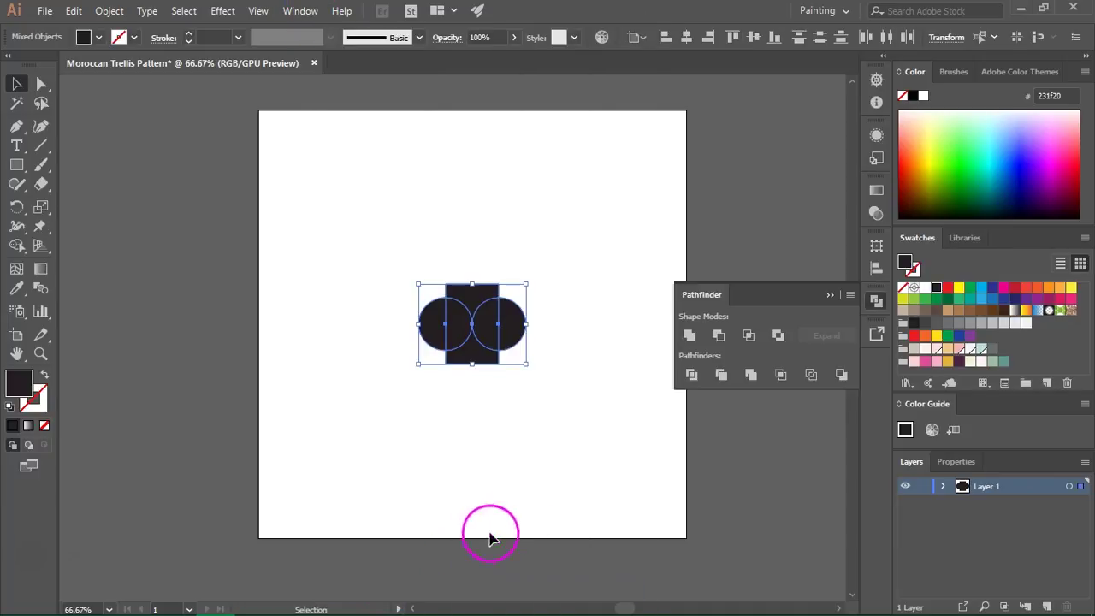
click(753, 378)
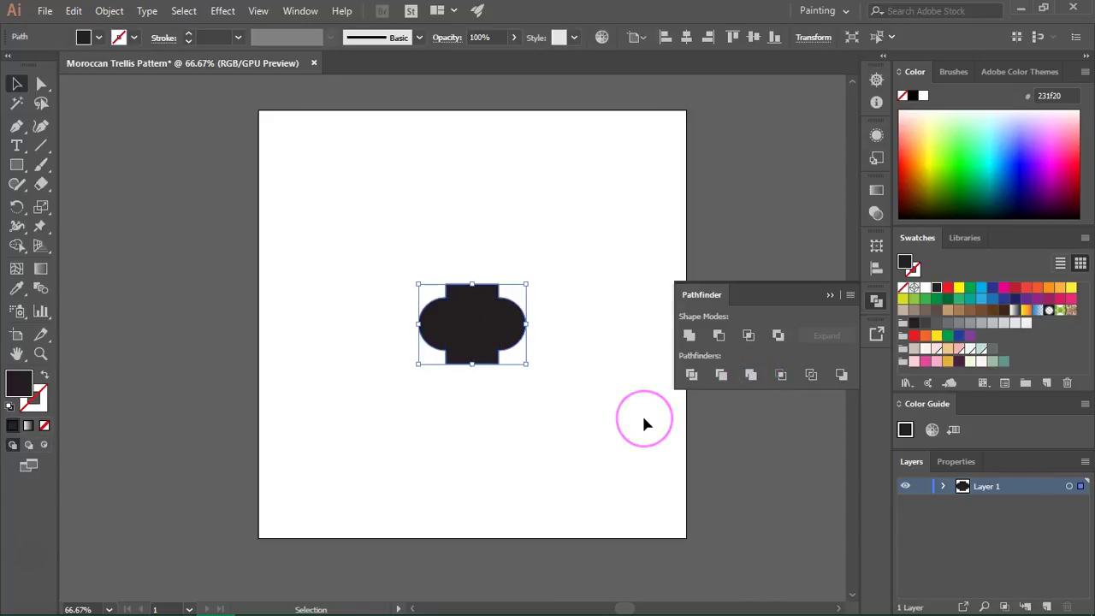
click(874, 301)
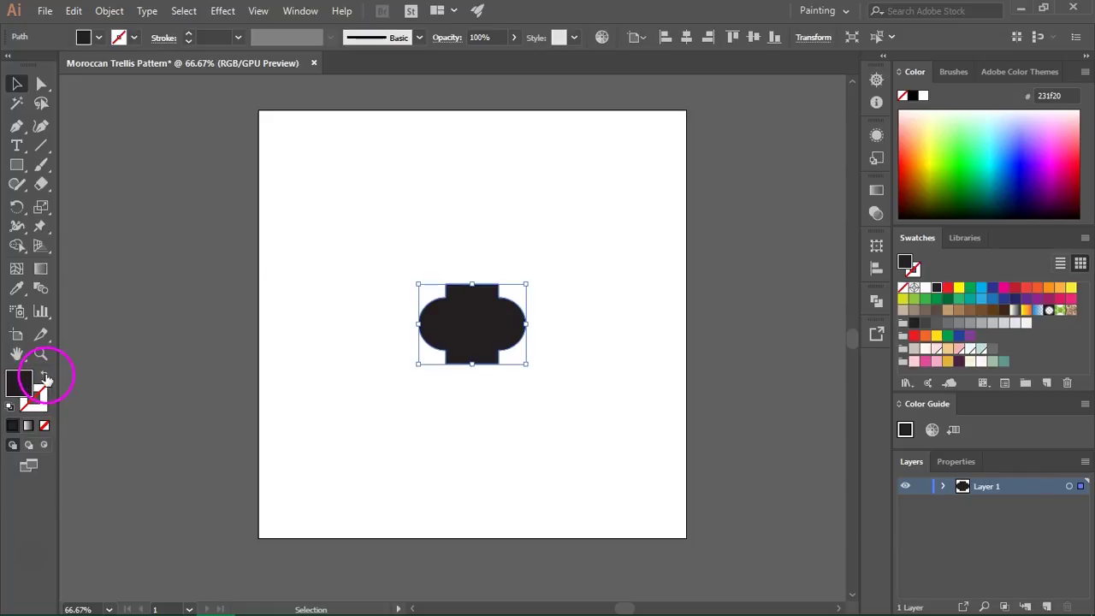
click(46, 378)
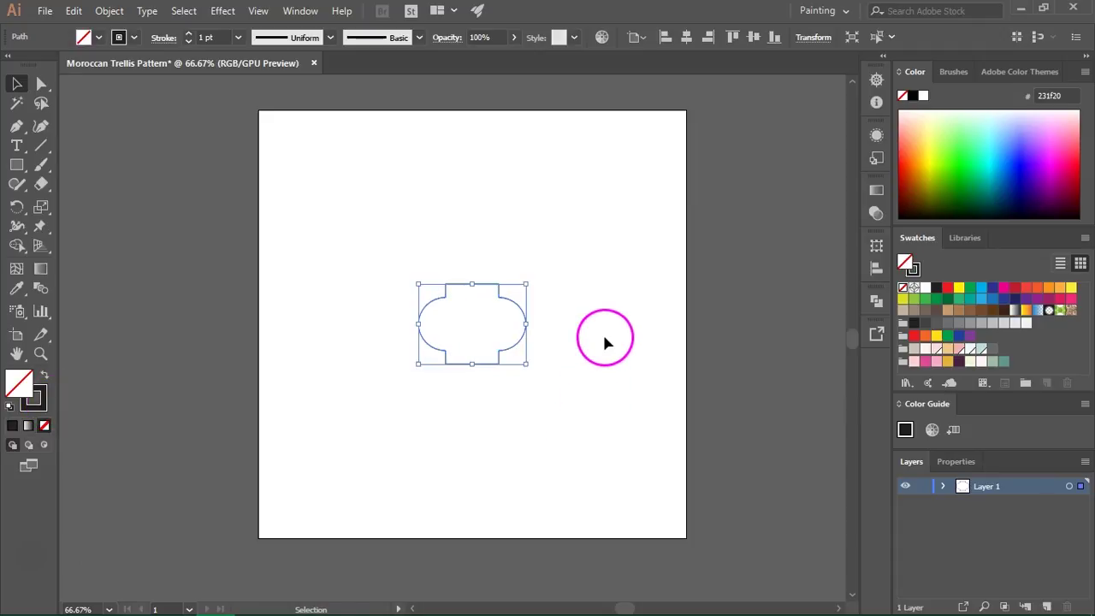
key(ctrl+0)
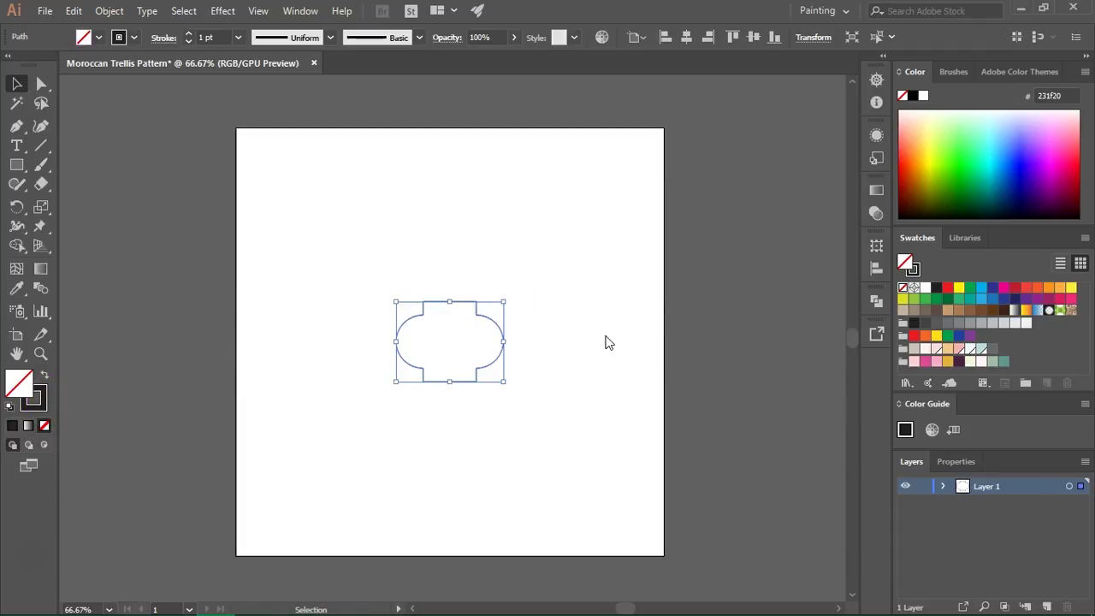
Add a 100 × 100 px circle above-left of the base shape and select it with Direct Selection
key(l)
click(333, 232)
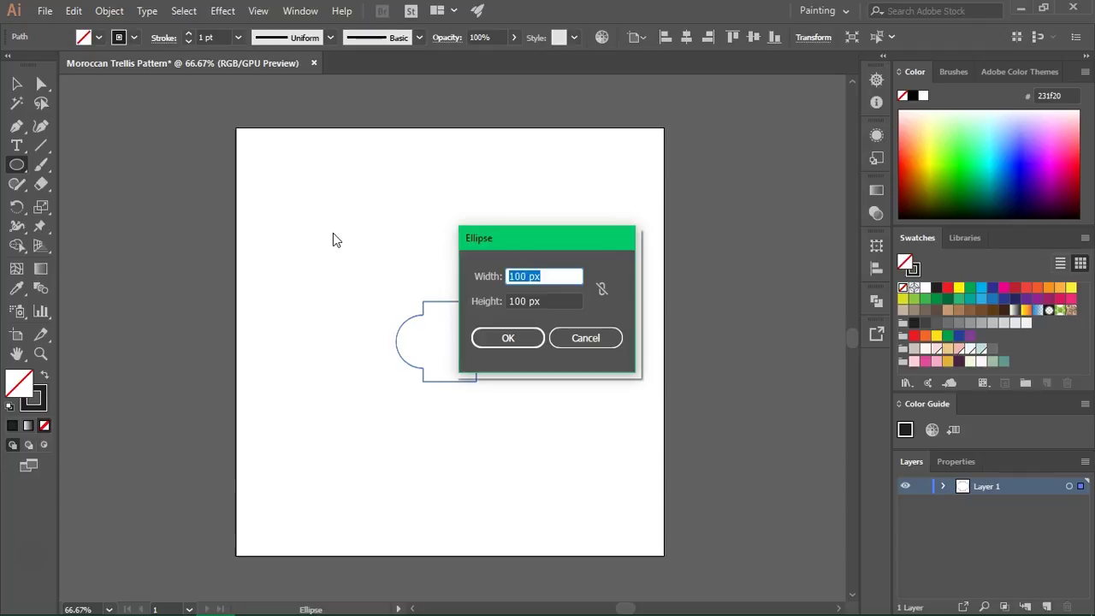
click(513, 337)
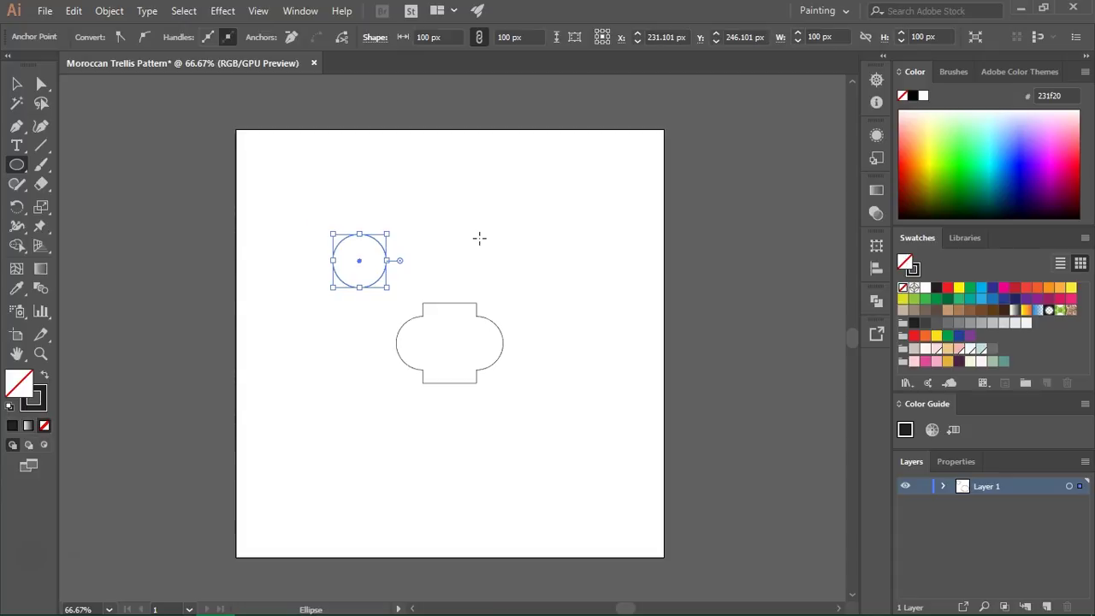
click(40, 84)
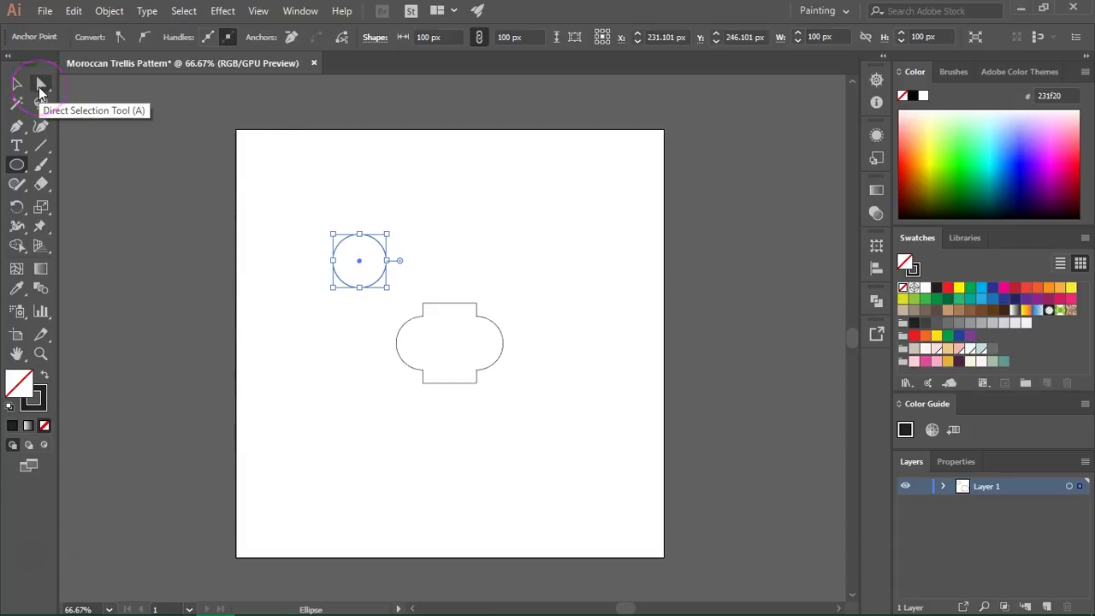
click(40, 83)
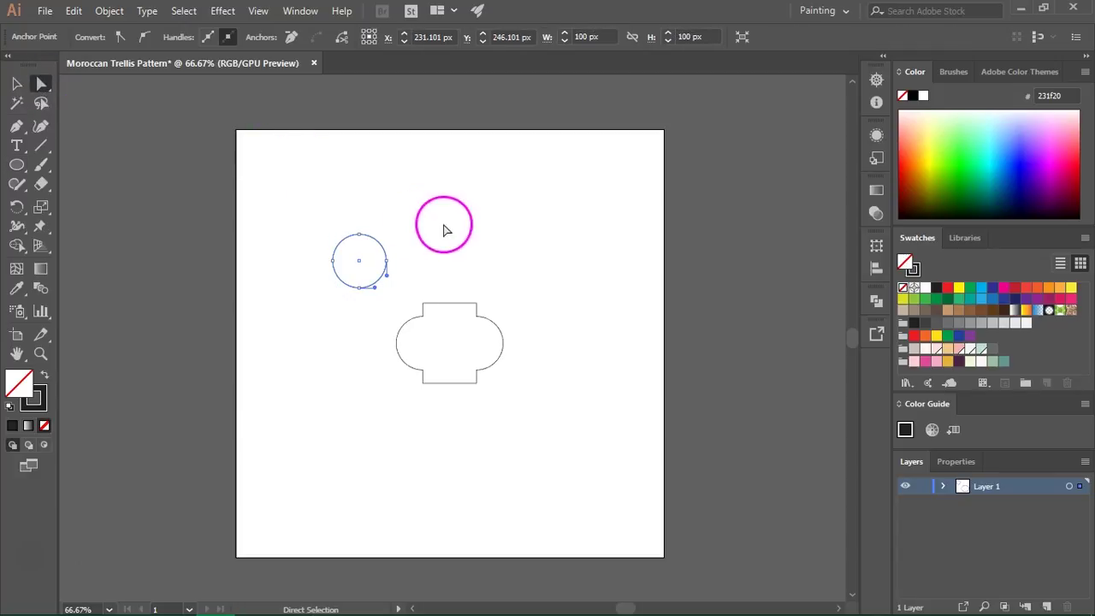
Cut the circle's upper-left quarter arc into its own path and move it left
click(409, 229)
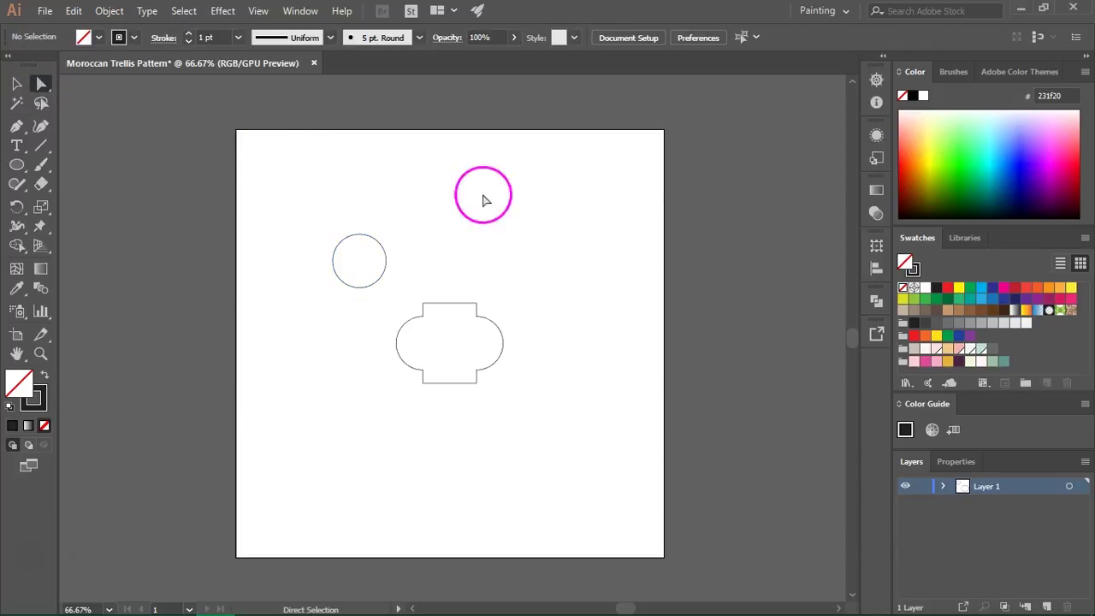
scroll(392, 256, up, 1)
scroll(391, 266, up, 1)
scroll(420, 257, down, 2)
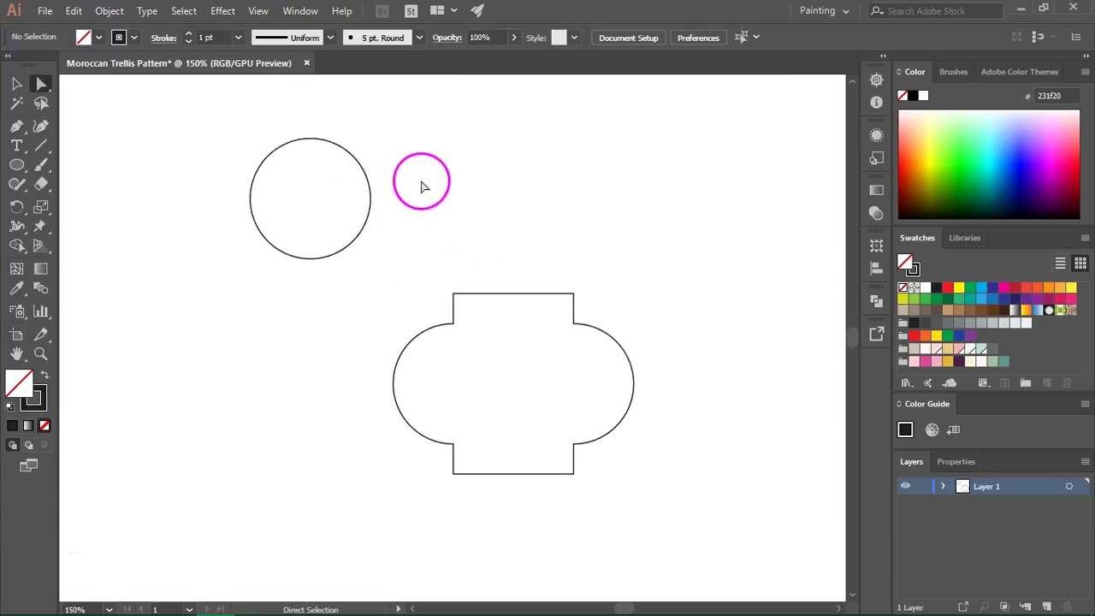
click(271, 158)
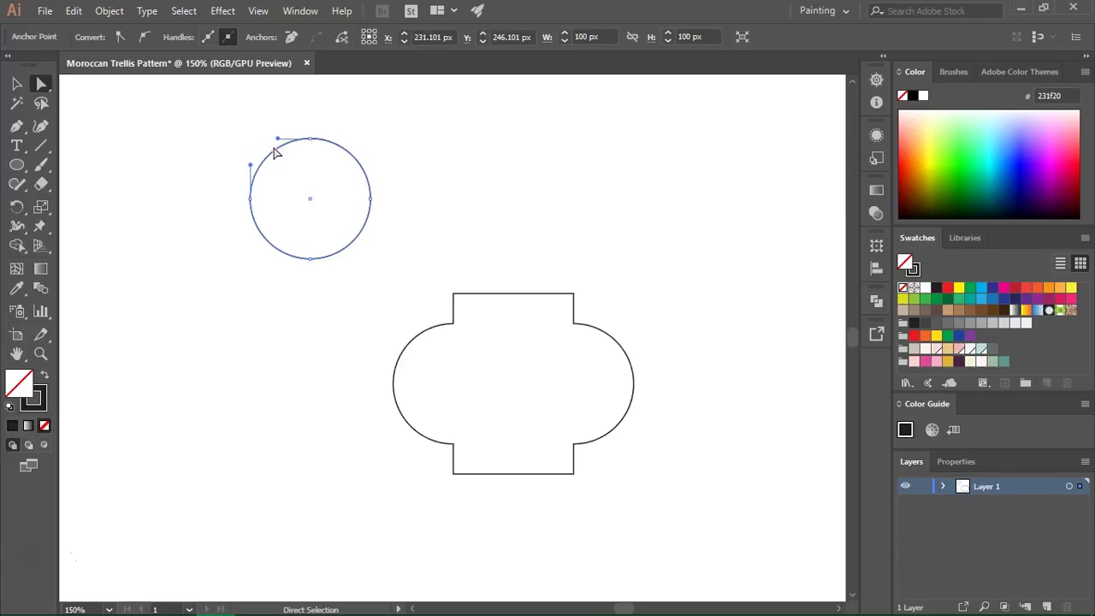
click(278, 140)
click(252, 195)
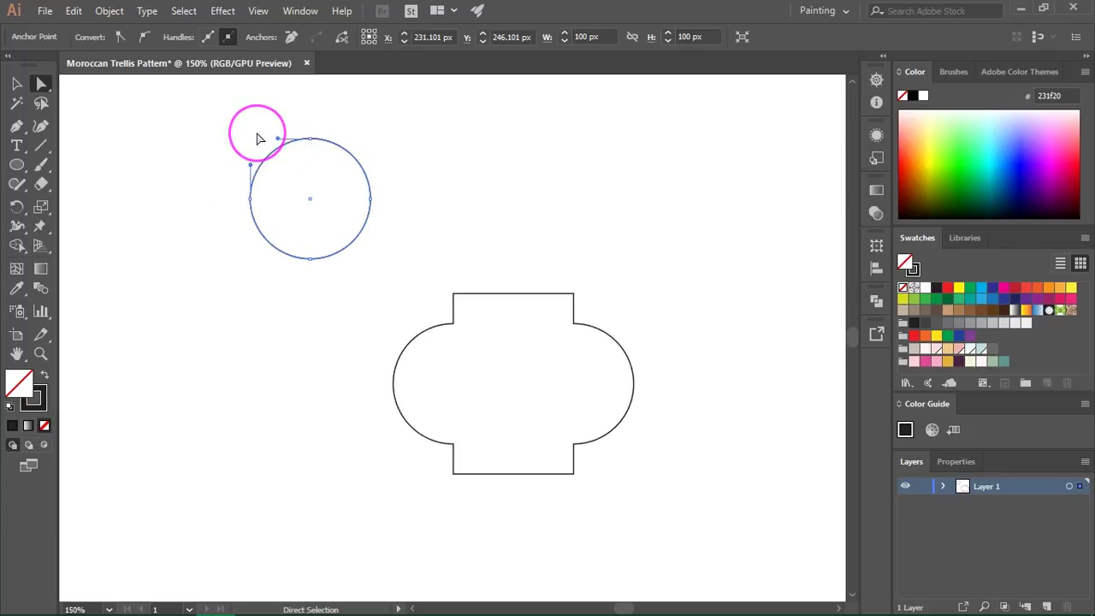
key(ctrl)
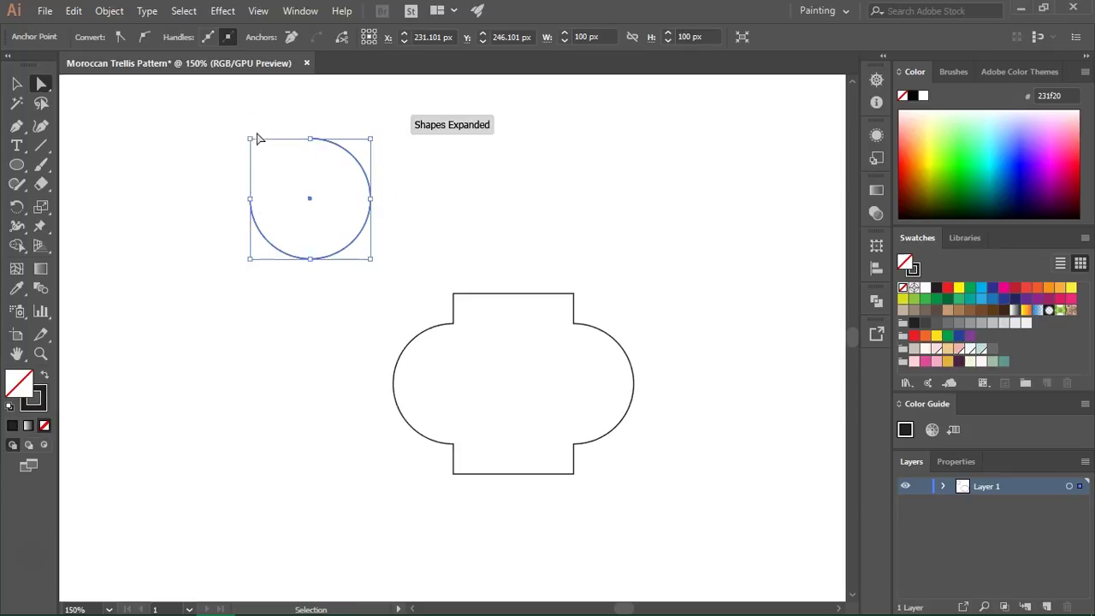
key(Delete)
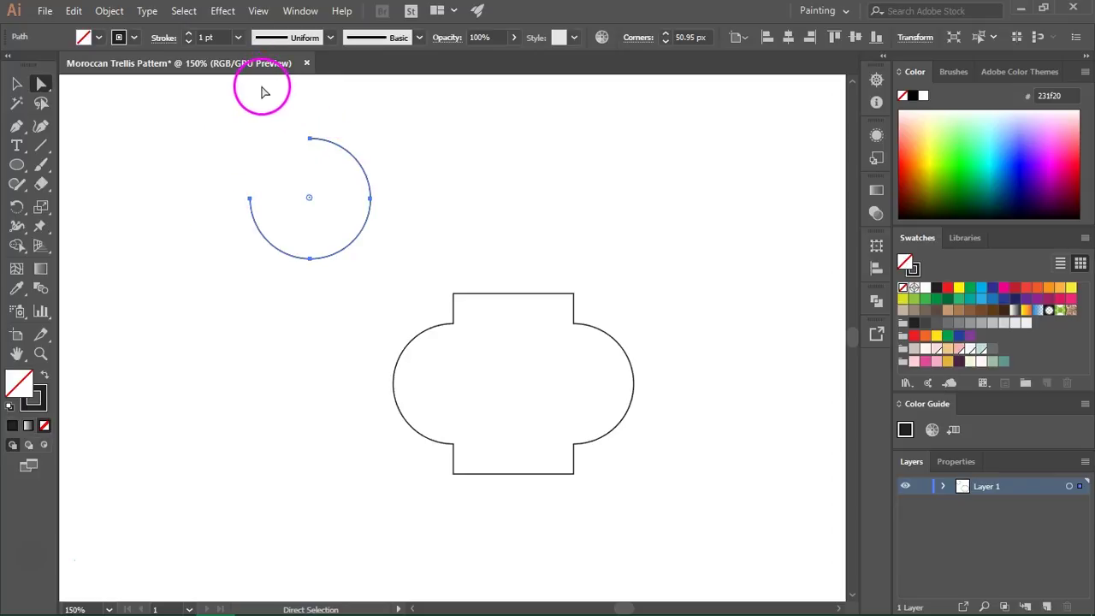
key(v)
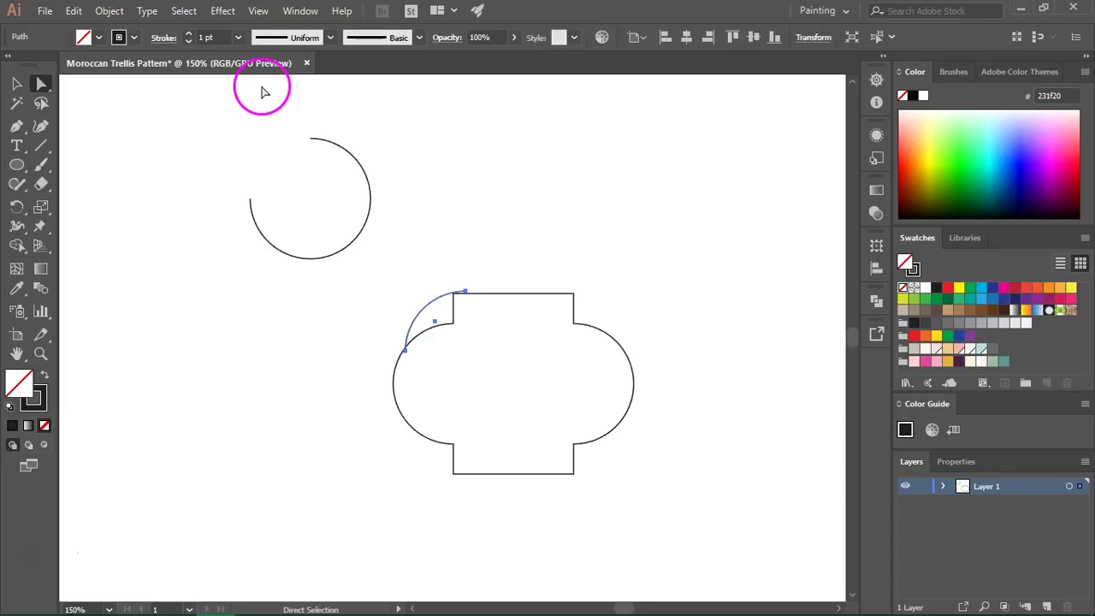
click(16, 83)
click(425, 320)
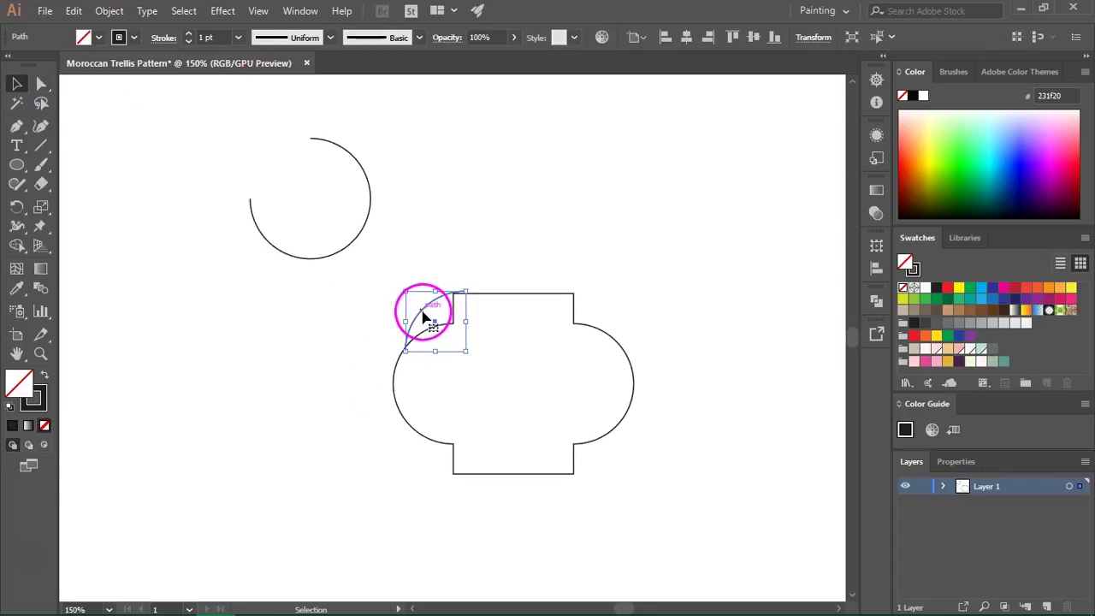
drag(425, 320, 164, 344)
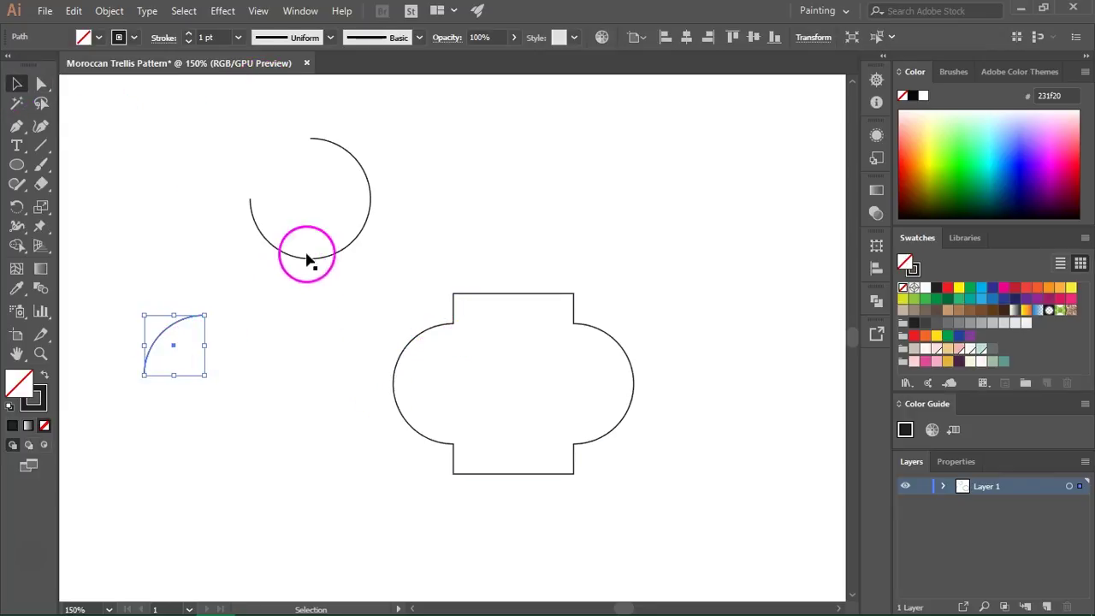
Cut and paste the top-right quarter arc, placing it beside the first arc
key(a)
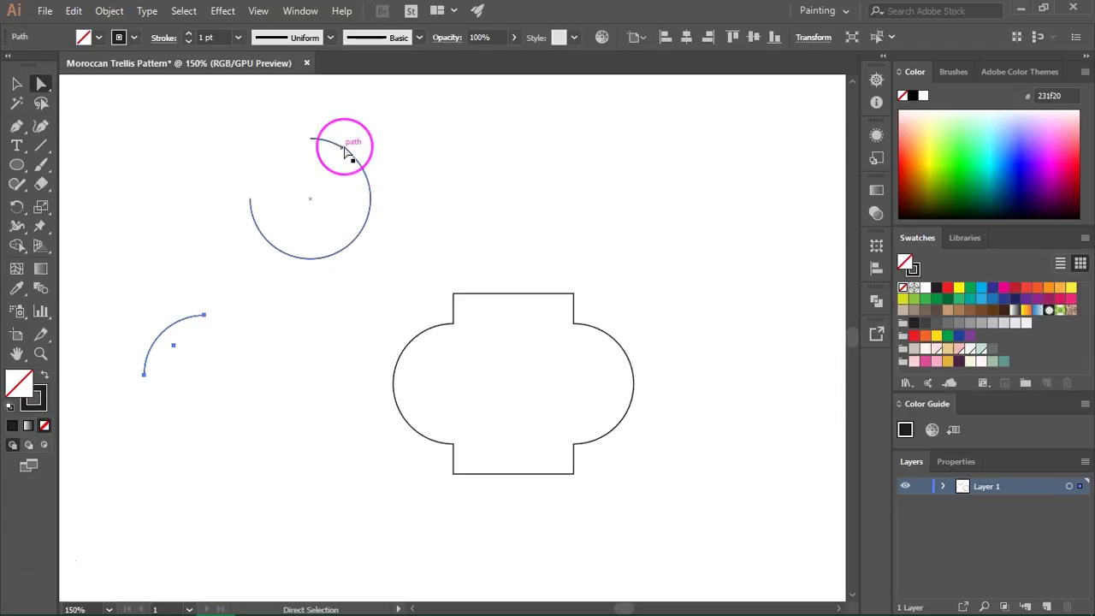
click(345, 151)
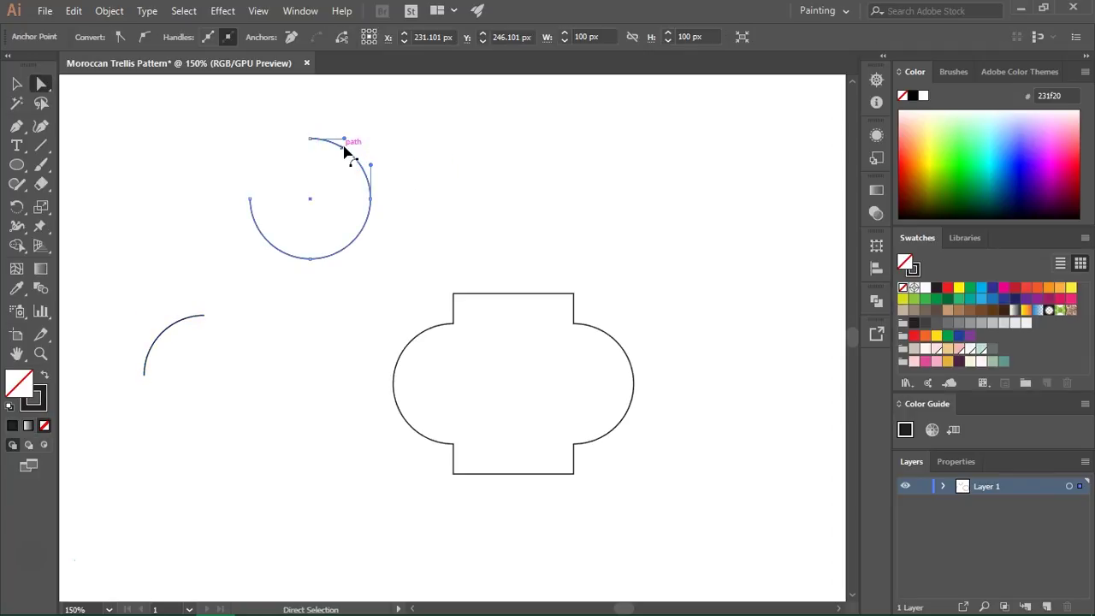
click(385, 150)
key(ctrl)
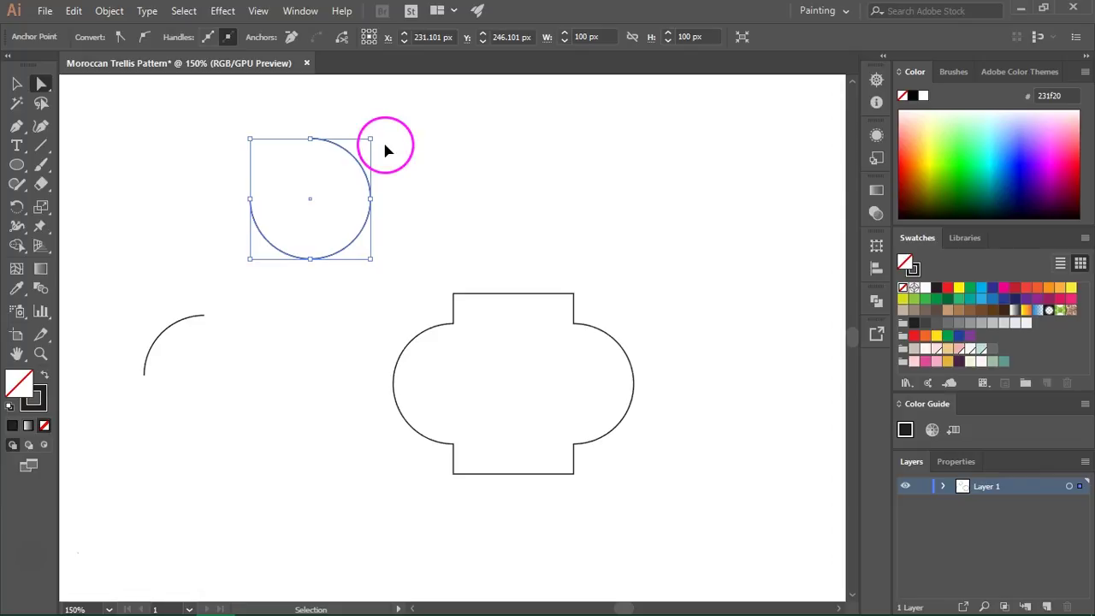
key(ctrl+x)
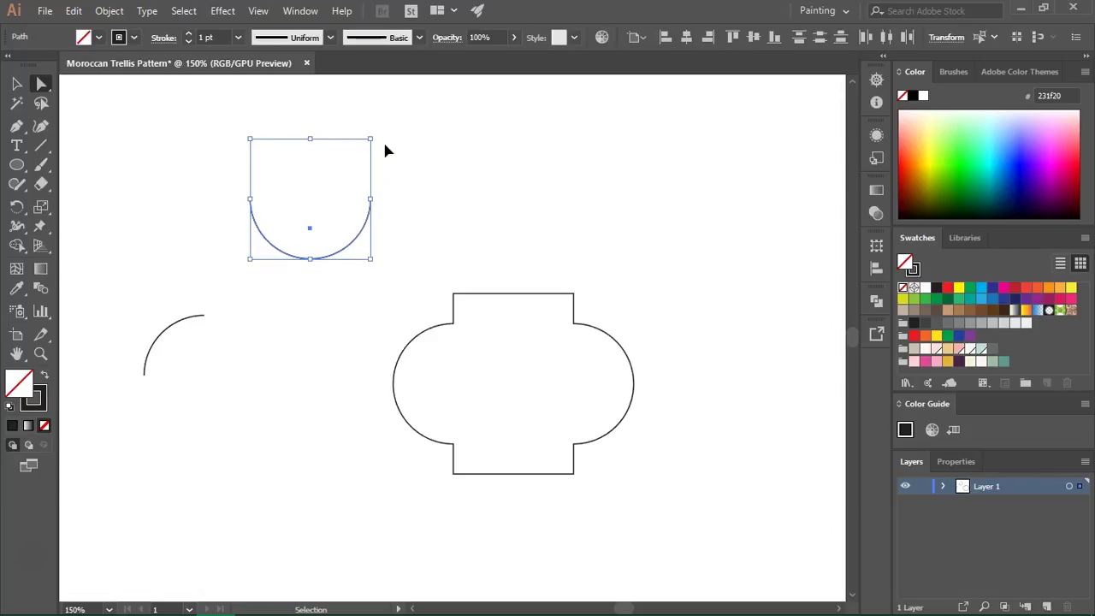
key(ctrl+v)
key(v)
drag(495, 313, 281, 339)
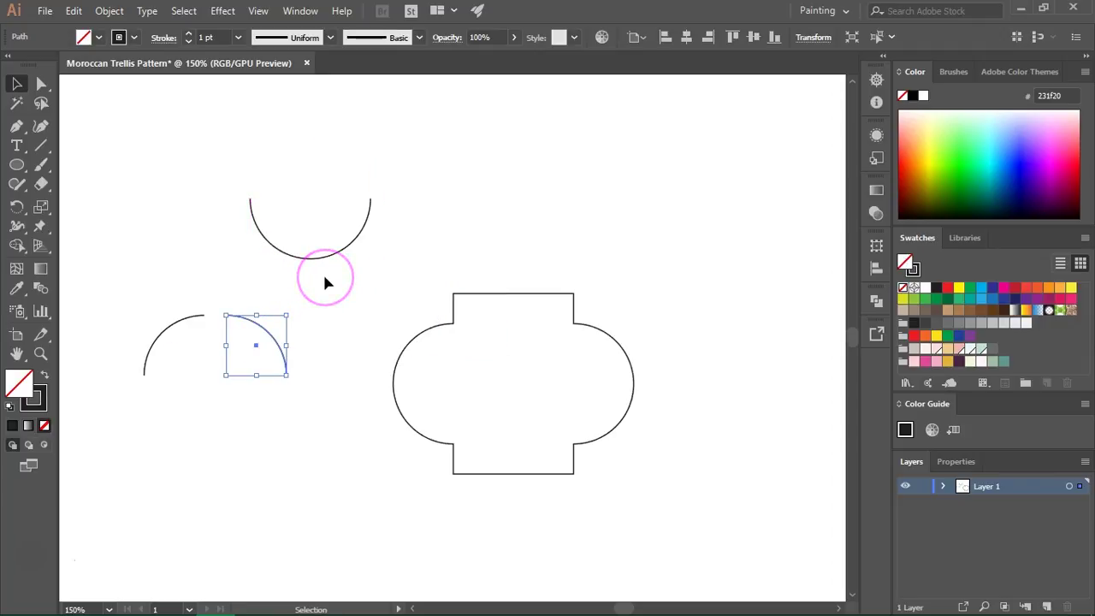
Separate the last two quarter arcs, placing them below and to the lower right
key(a)
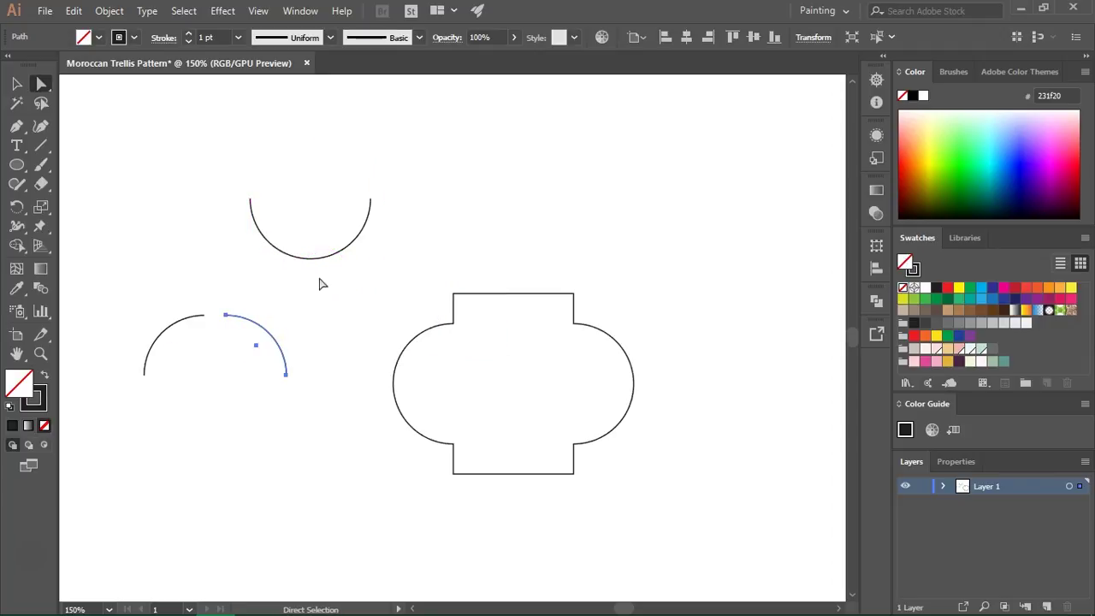
click(269, 239)
click(296, 214)
key(Delete)
key(ctrl+v)
key(v)
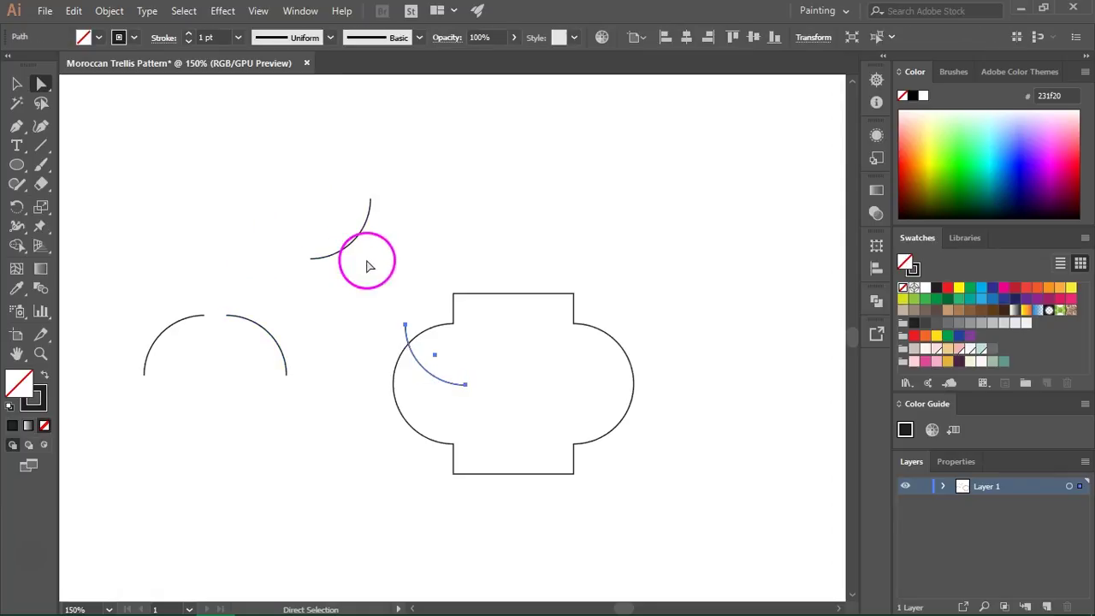
drag(445, 376, 167, 451)
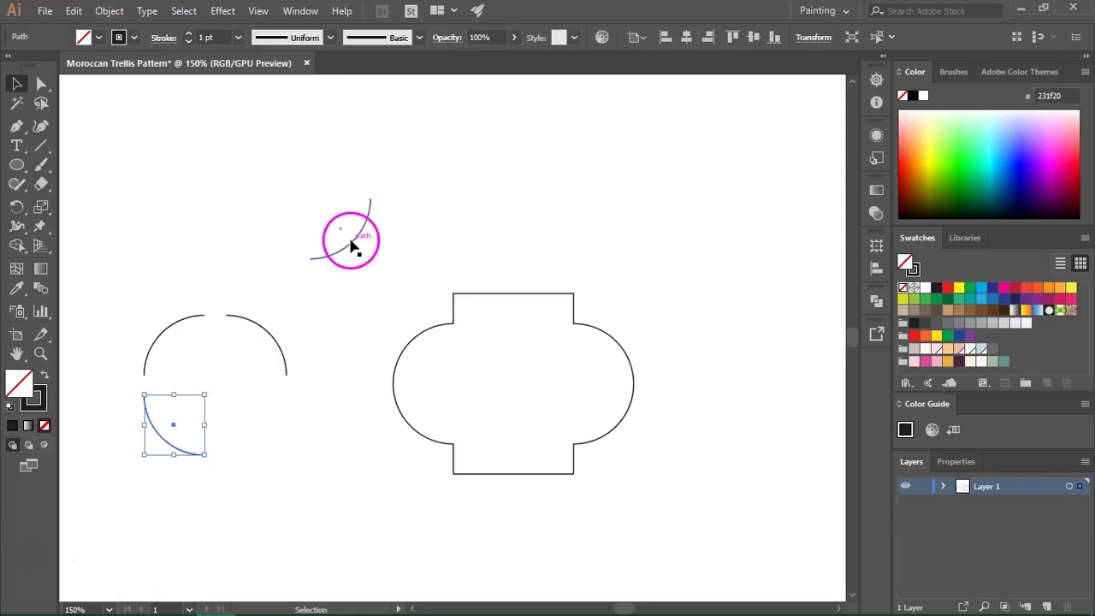
drag(349, 237, 265, 434)
click(329, 412)
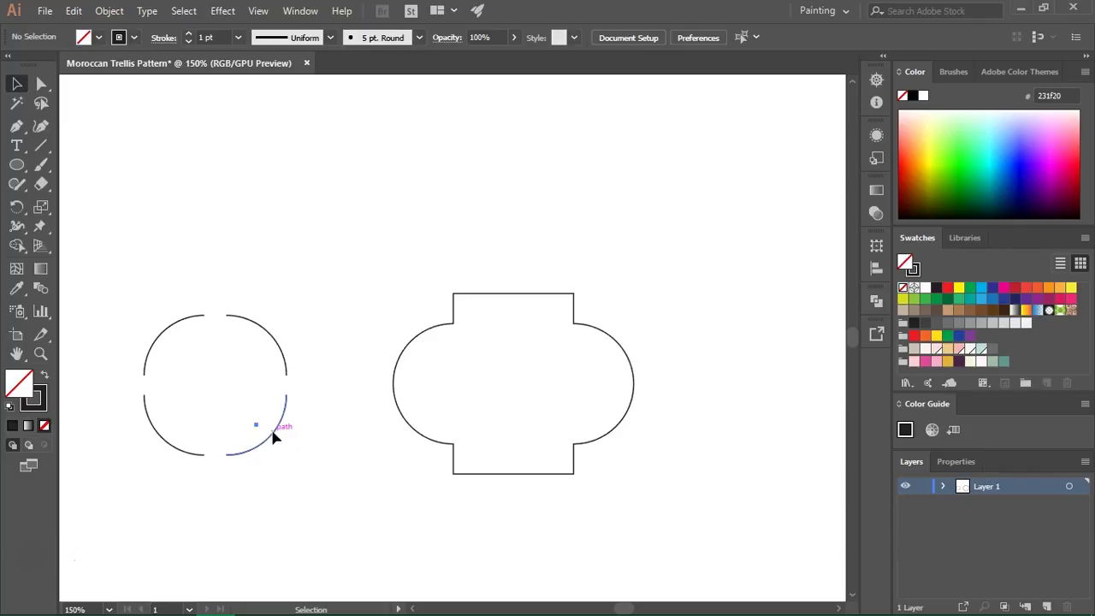
Move two quarter arcs onto the base shape's top edge, forming a pointed peak
drag(274, 437, 499, 274)
click(170, 421)
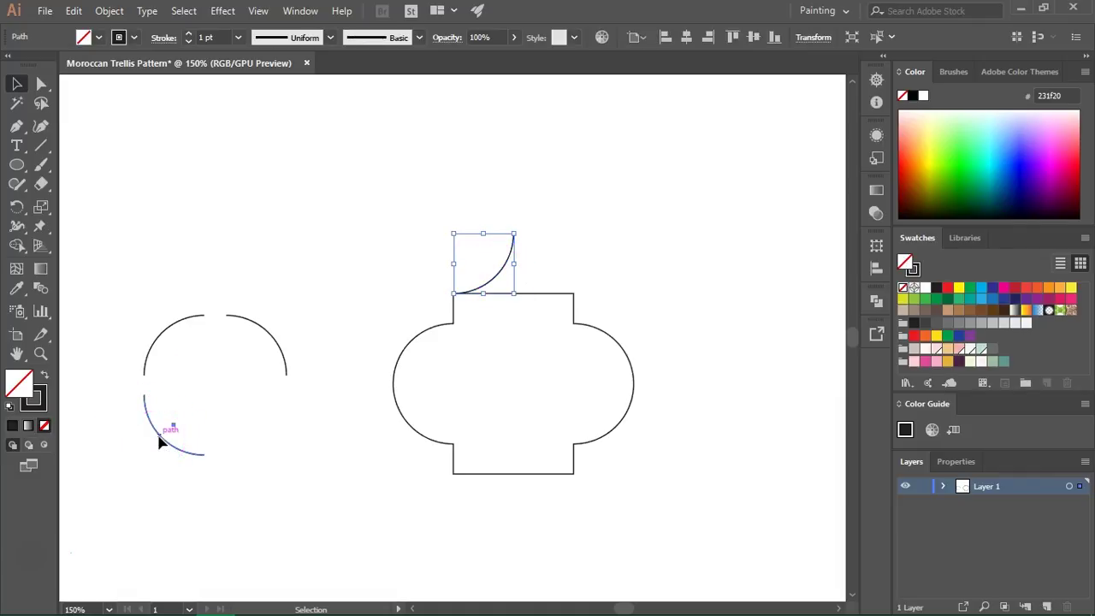
drag(159, 441, 533, 276)
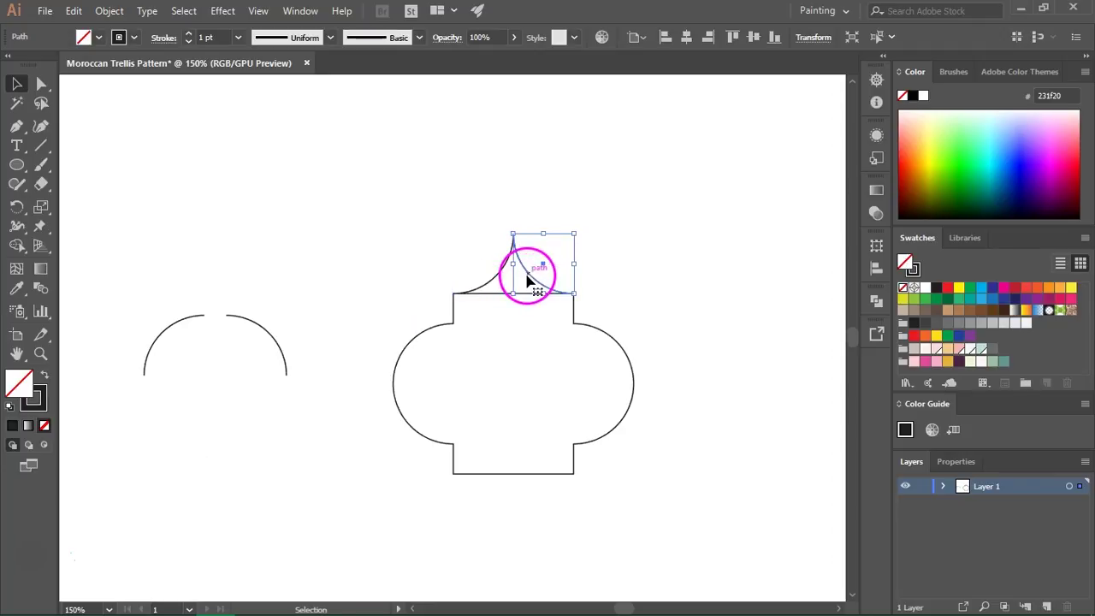
click(265, 456)
click(249, 438)
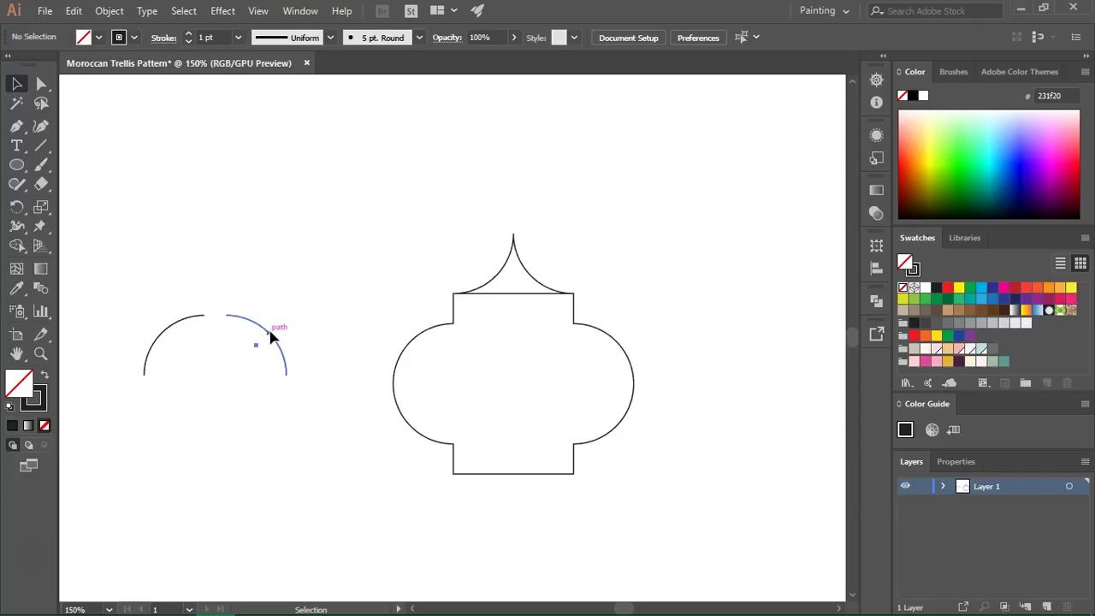
Move the remaining two arcs onto the bottom edge, forming the lower peak
drag(270, 337, 492, 496)
drag(157, 343, 531, 501)
click(664, 488)
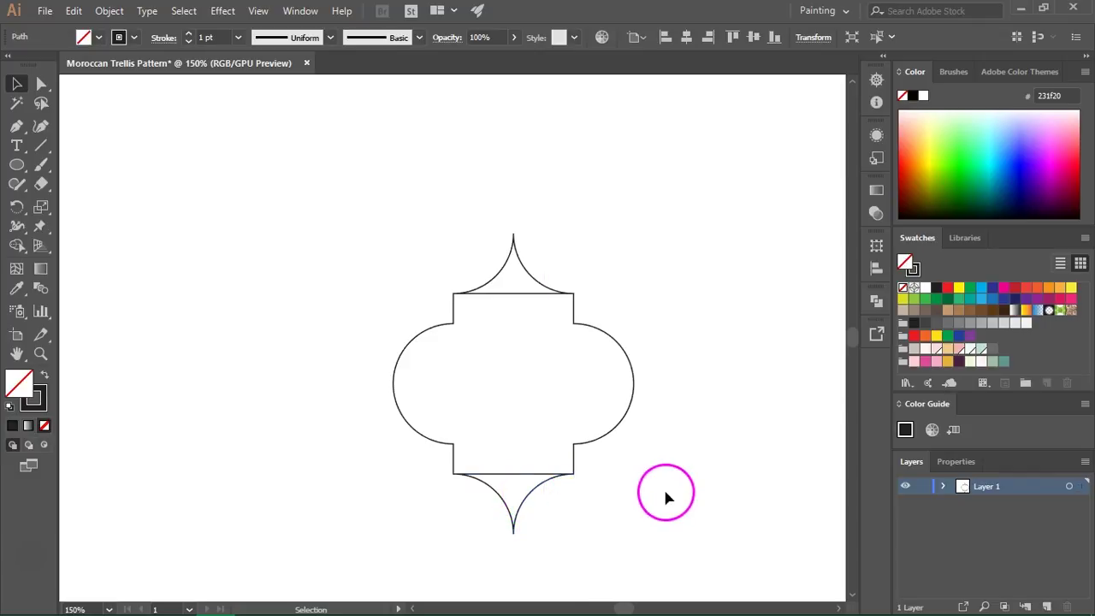
click(450, 497)
click(528, 173)
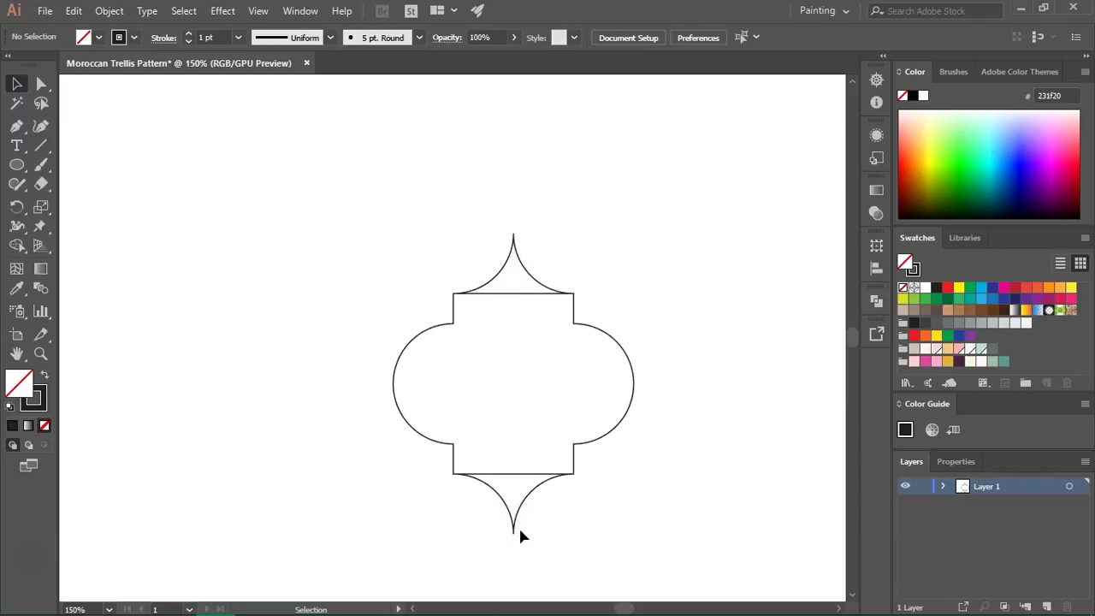
click(503, 259)
Align each peak's two arcs to a key object using Vertical Align Center
shift+click(534, 278)
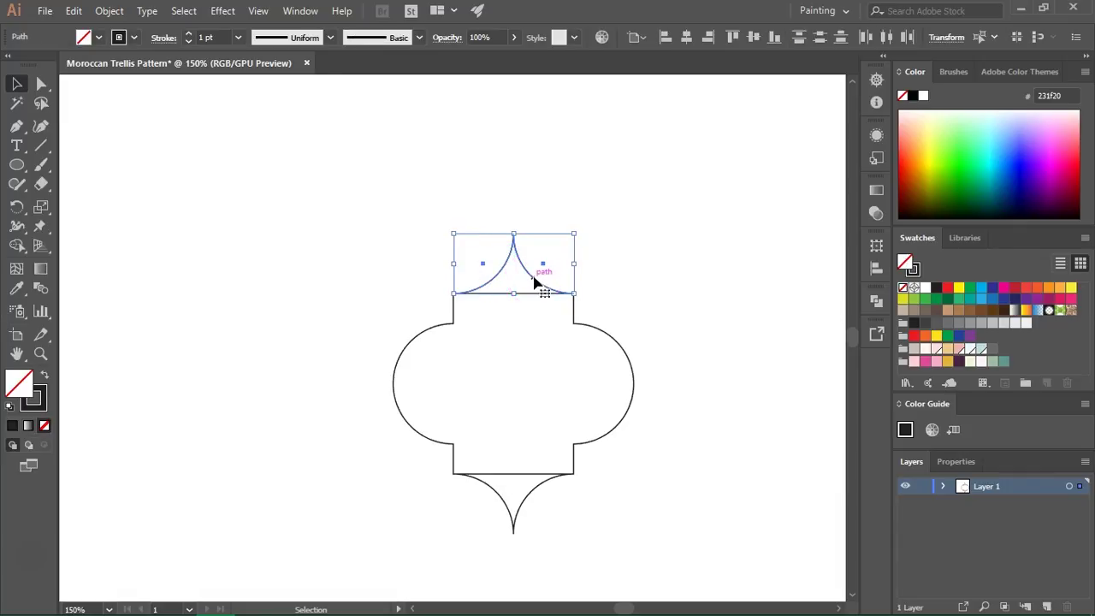
click(637, 37)
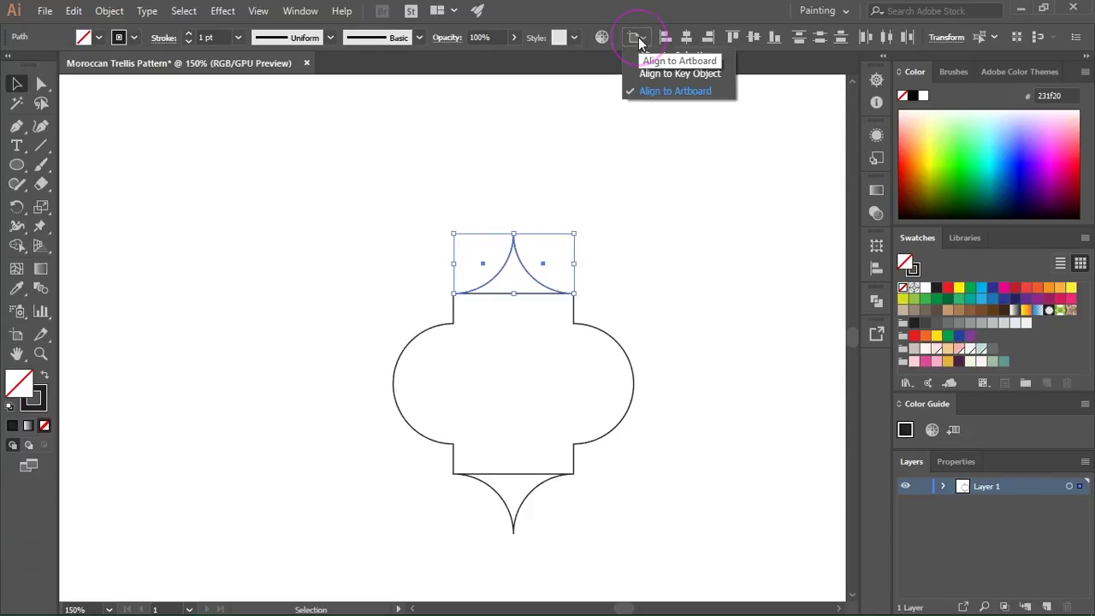
click(657, 75)
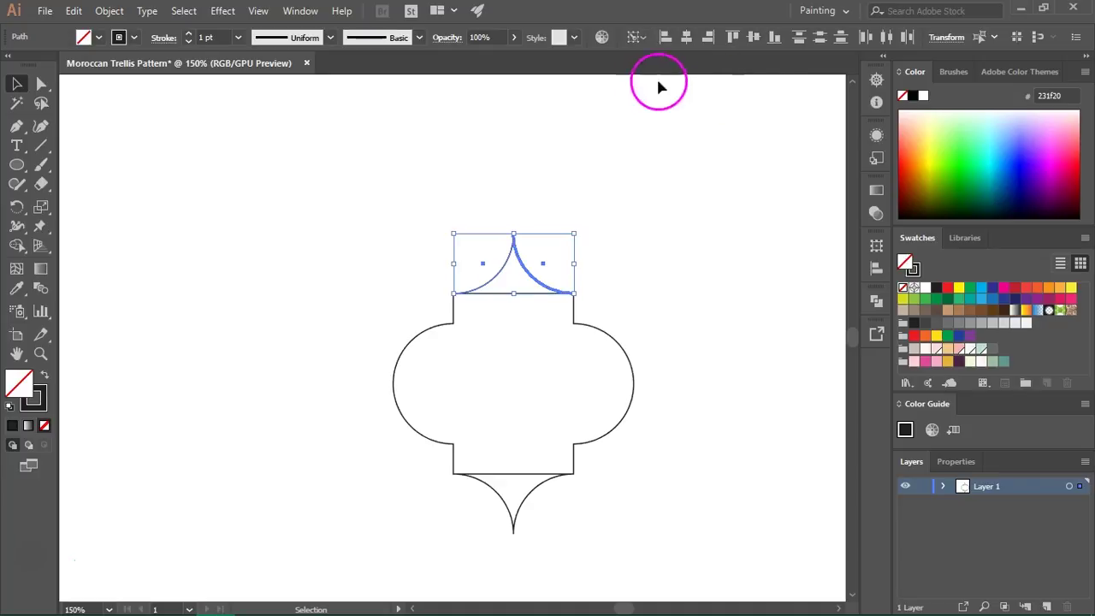
click(754, 38)
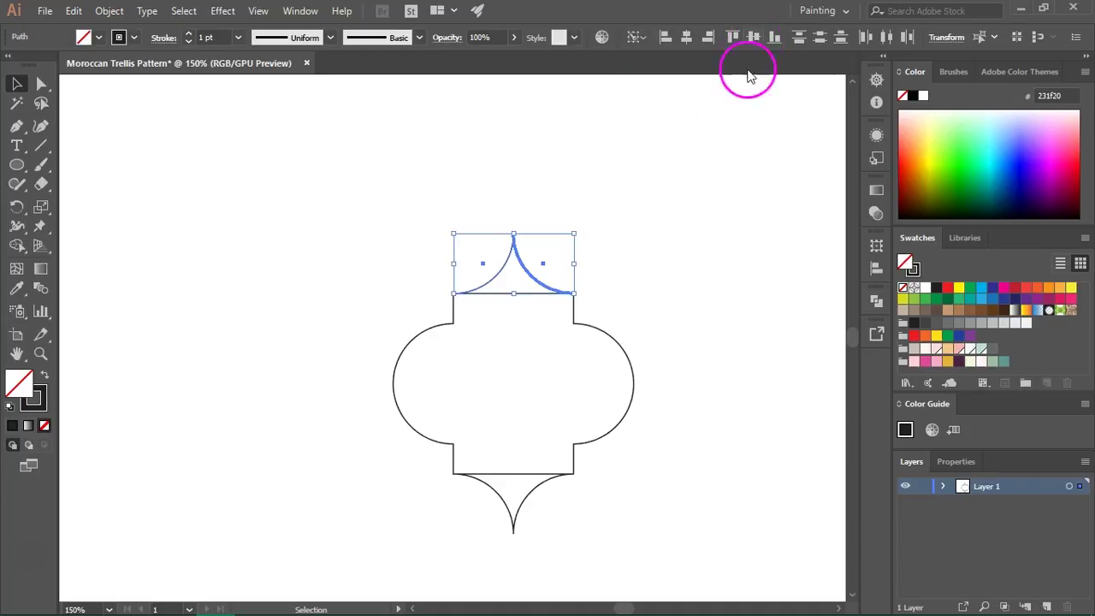
click(687, 454)
drag(440, 505, 593, 525)
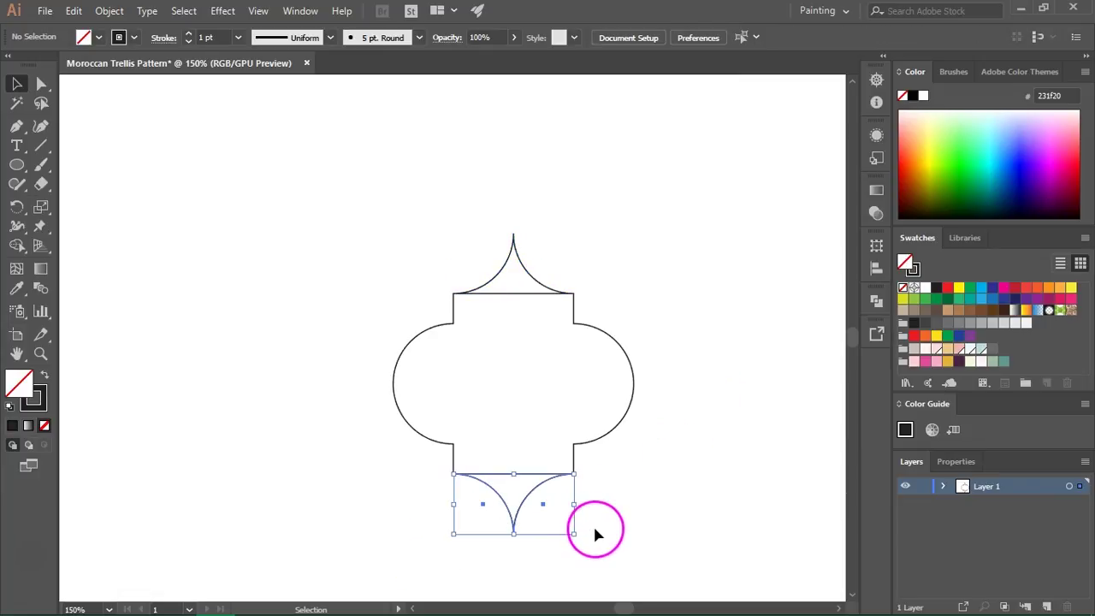
click(624, 44)
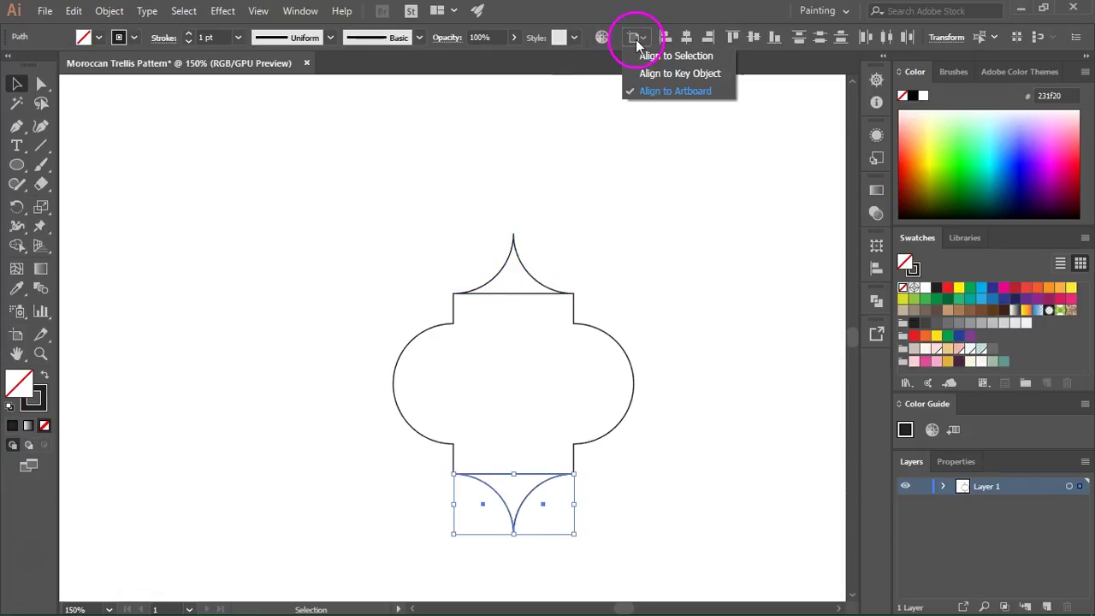
click(671, 66)
click(756, 39)
click(510, 258)
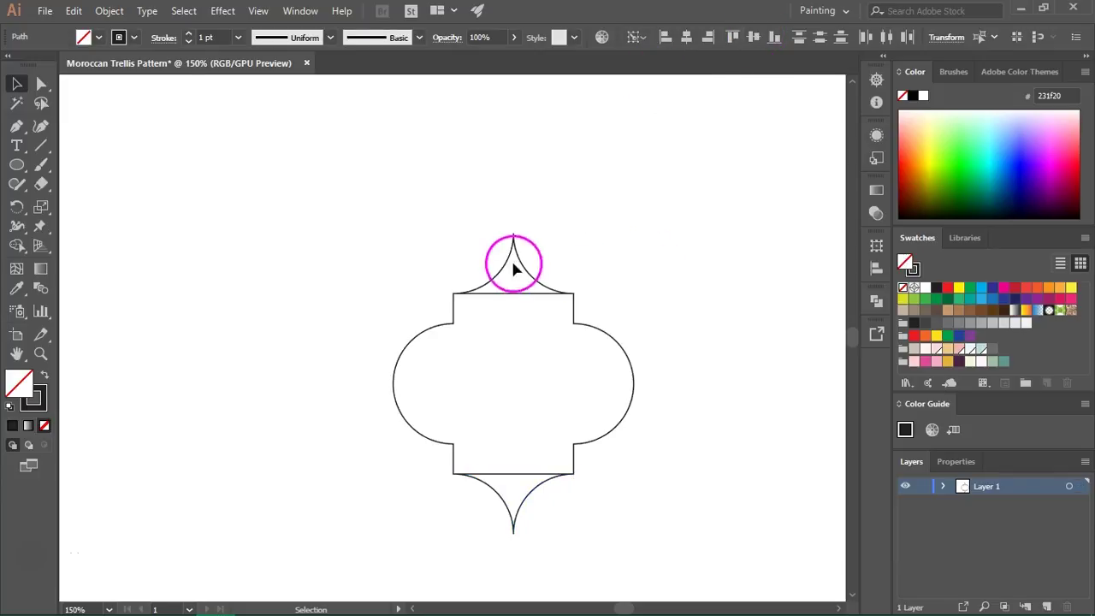
Line up the top and bottom left arcs and right arcs using key objects, undoing one misaligned move
click(496, 273)
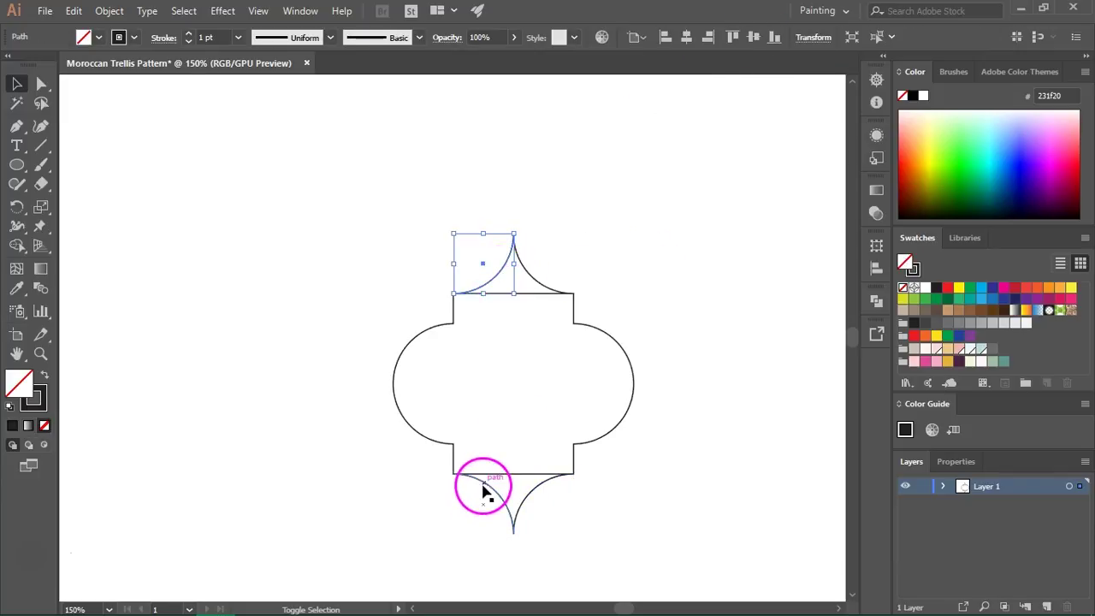
shift+click(485, 483)
click(638, 41)
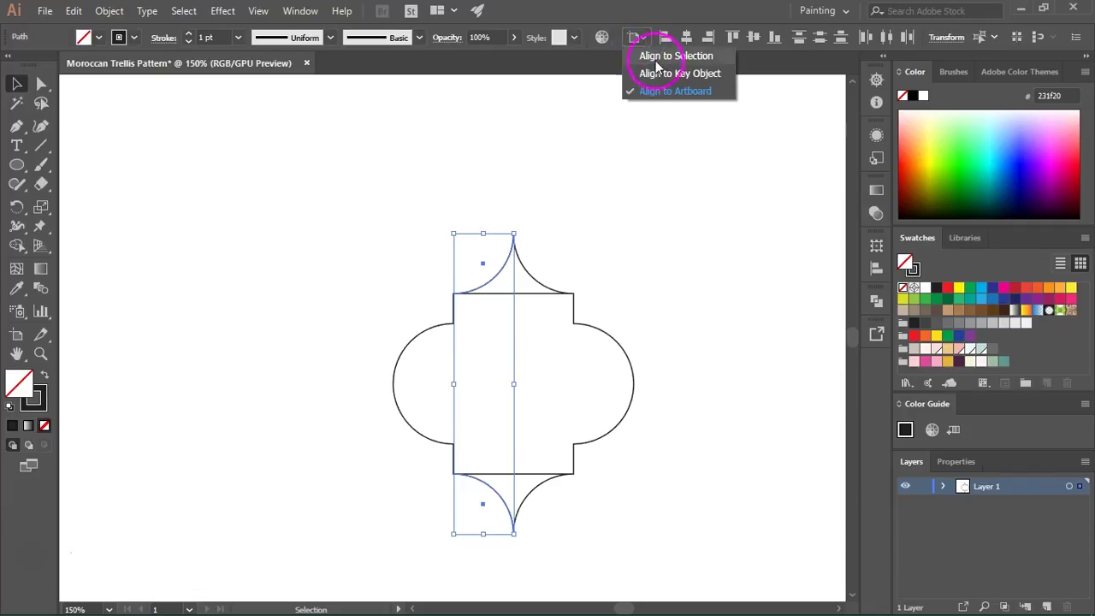
click(665, 72)
click(537, 288)
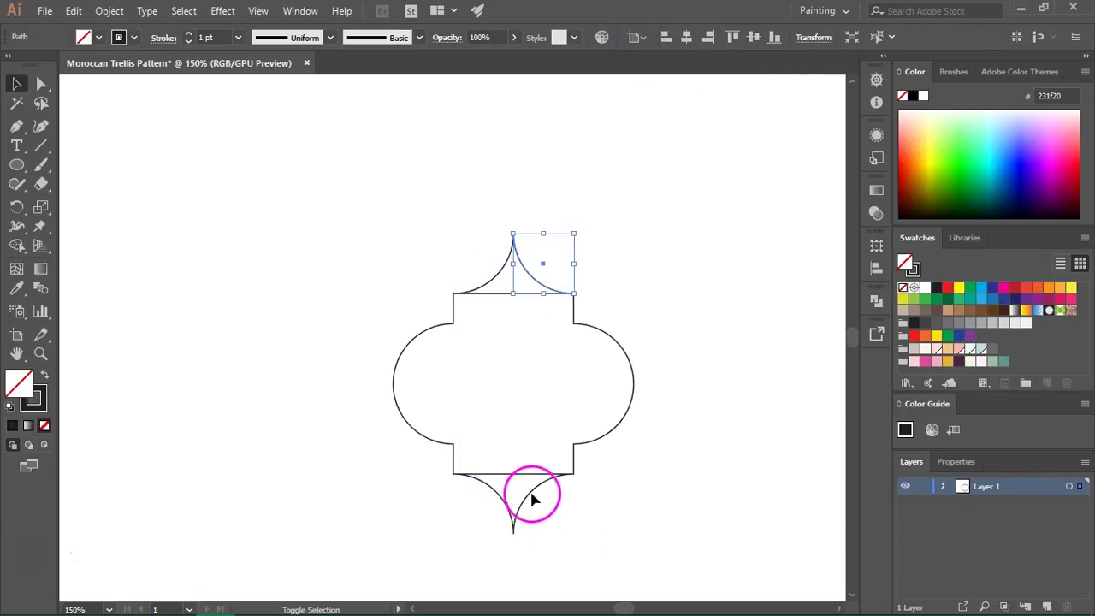
shift+click(529, 484)
click(687, 38)
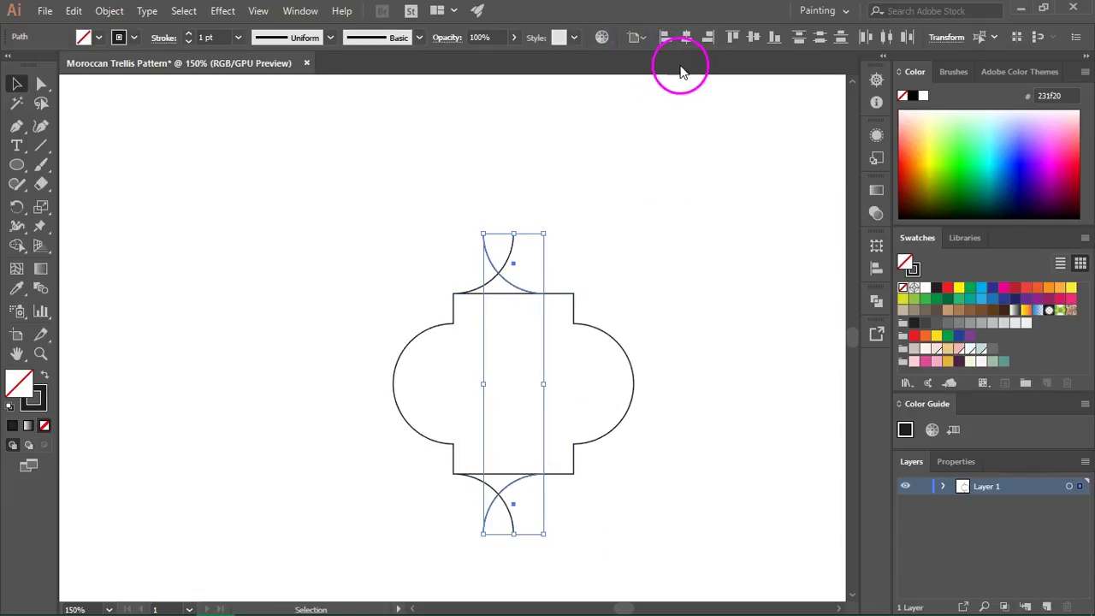
key(ctrl+z)
click(637, 37)
click(664, 74)
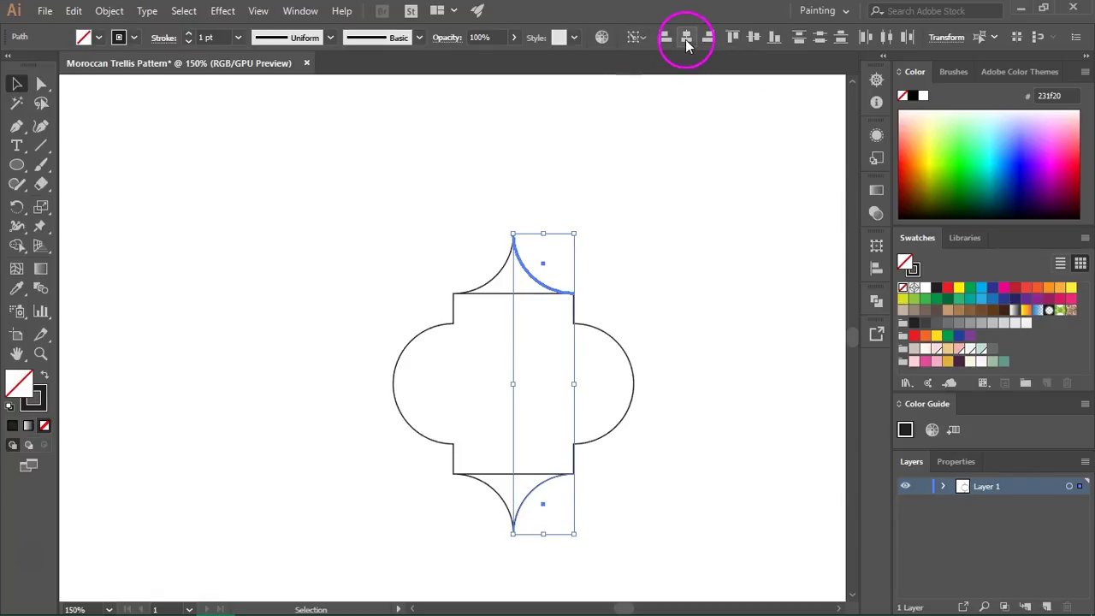
Delete the middle shape's straight top and bottom edges with Direct Selection
click(664, 239)
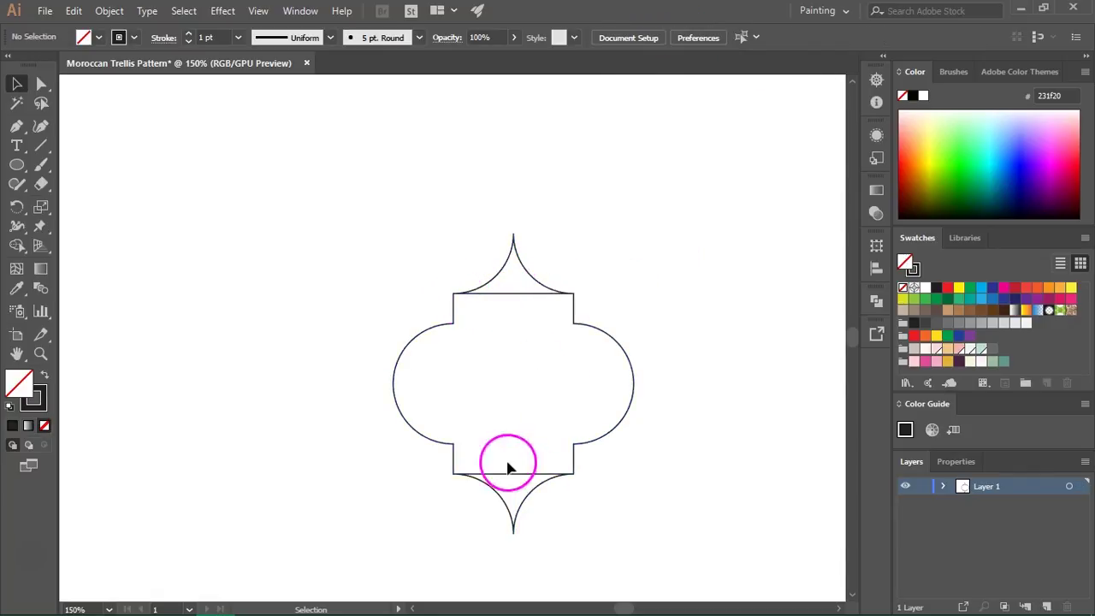
click(44, 87)
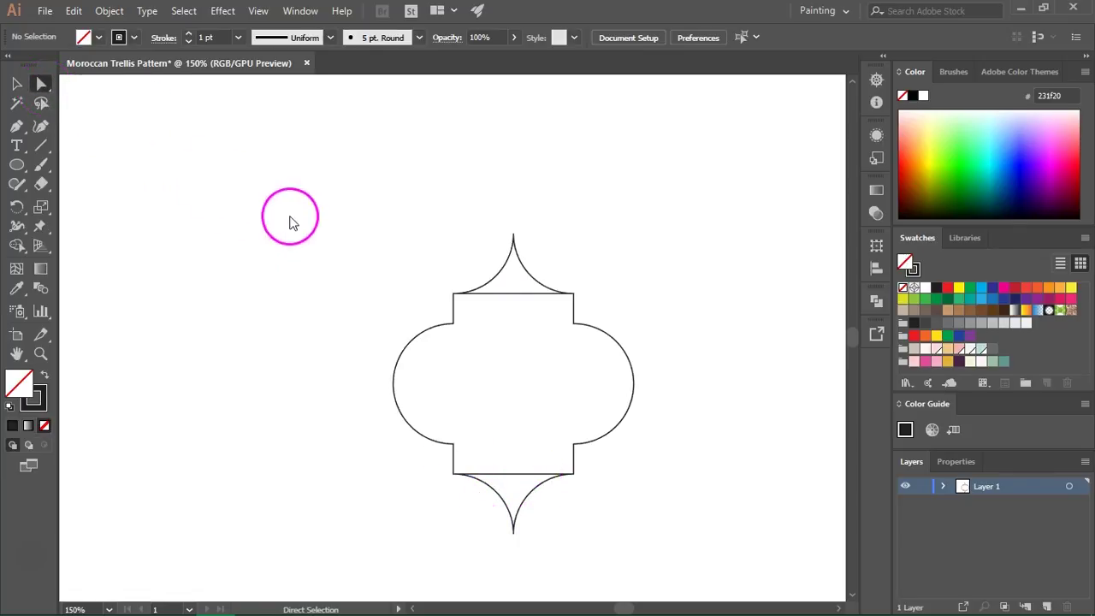
click(513, 298)
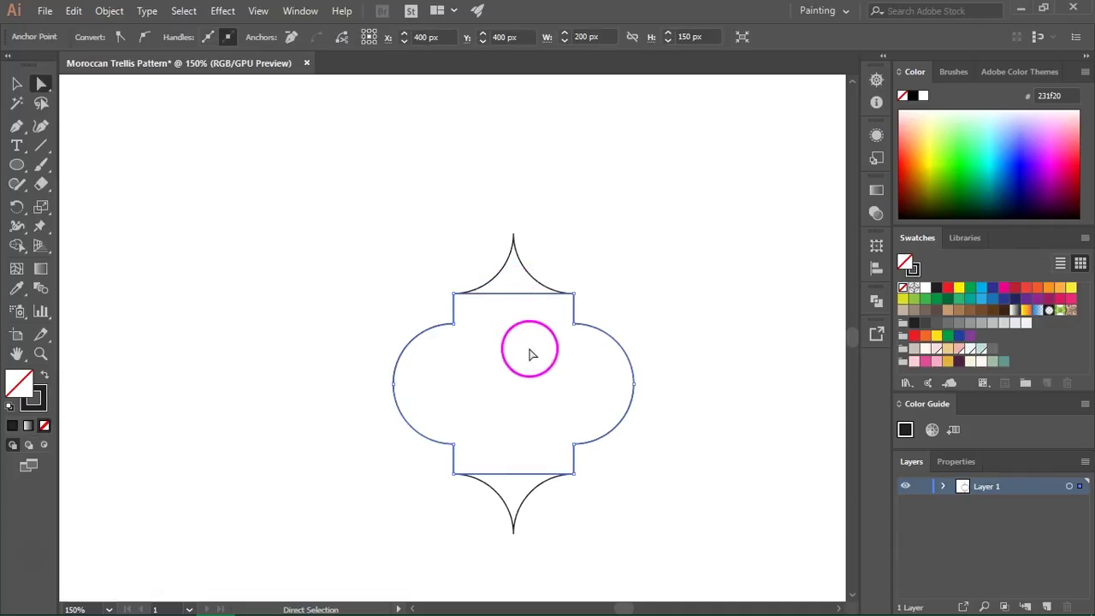
click(627, 224)
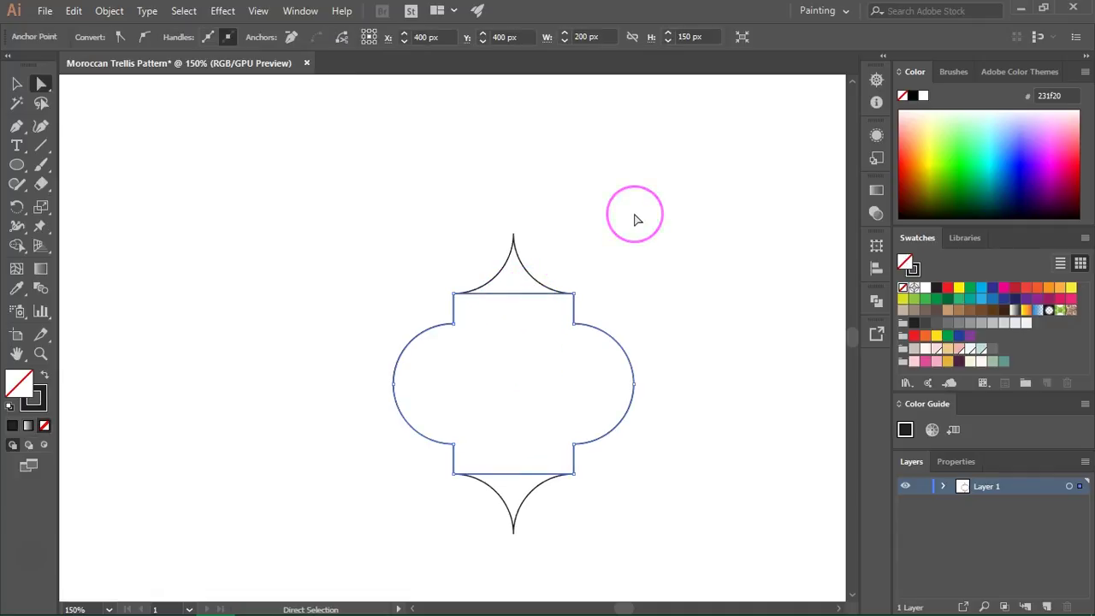
click(679, 379)
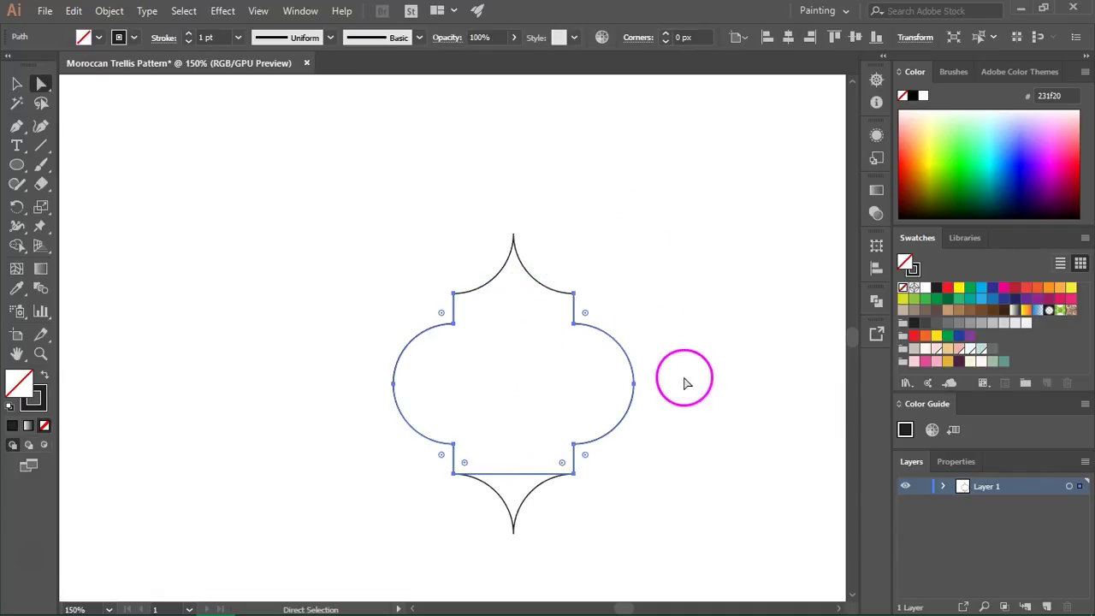
click(518, 480)
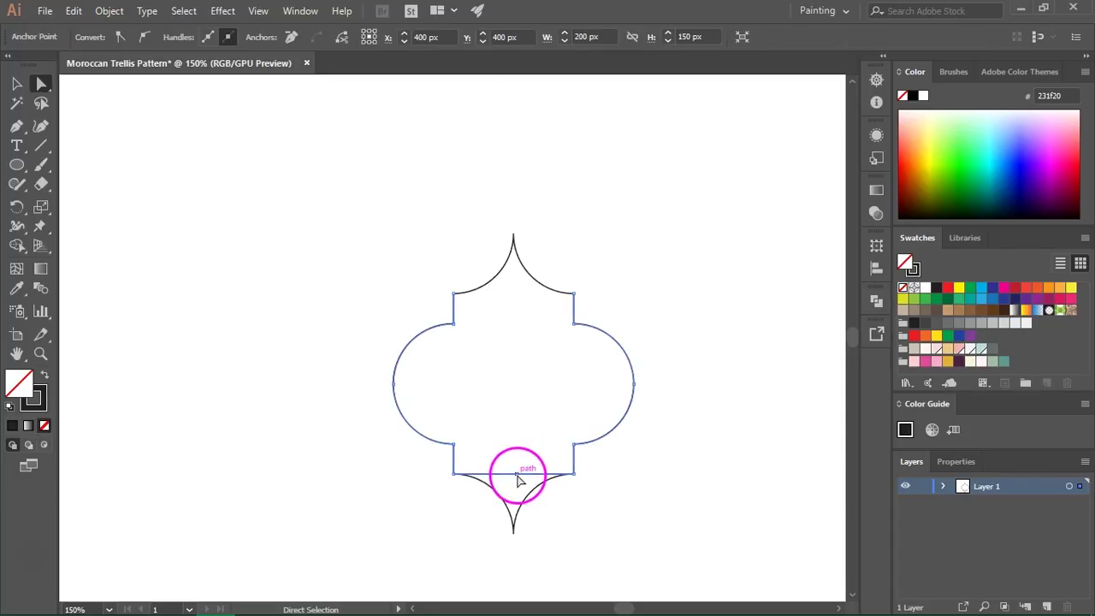
key(Delete)
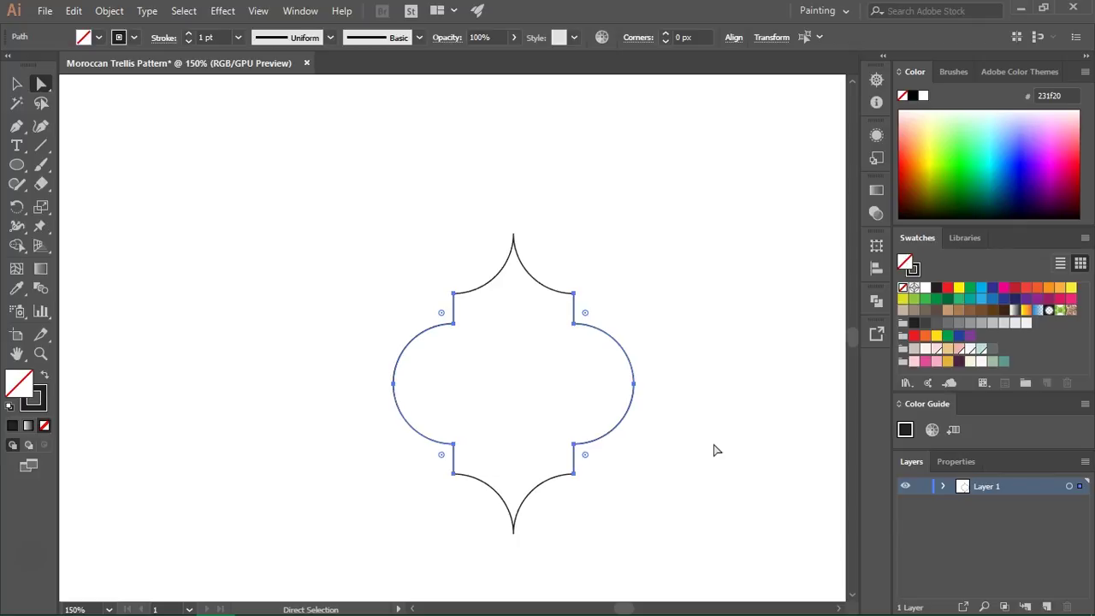
Select the arch caps and the middle shape together and group them
key(v)
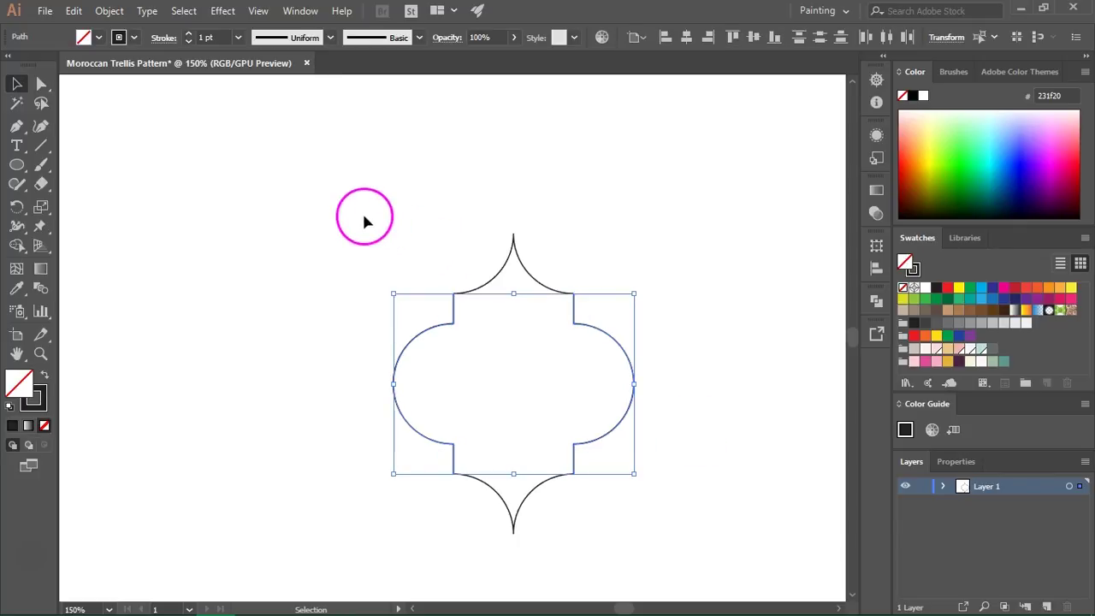
drag(364, 221, 730, 546)
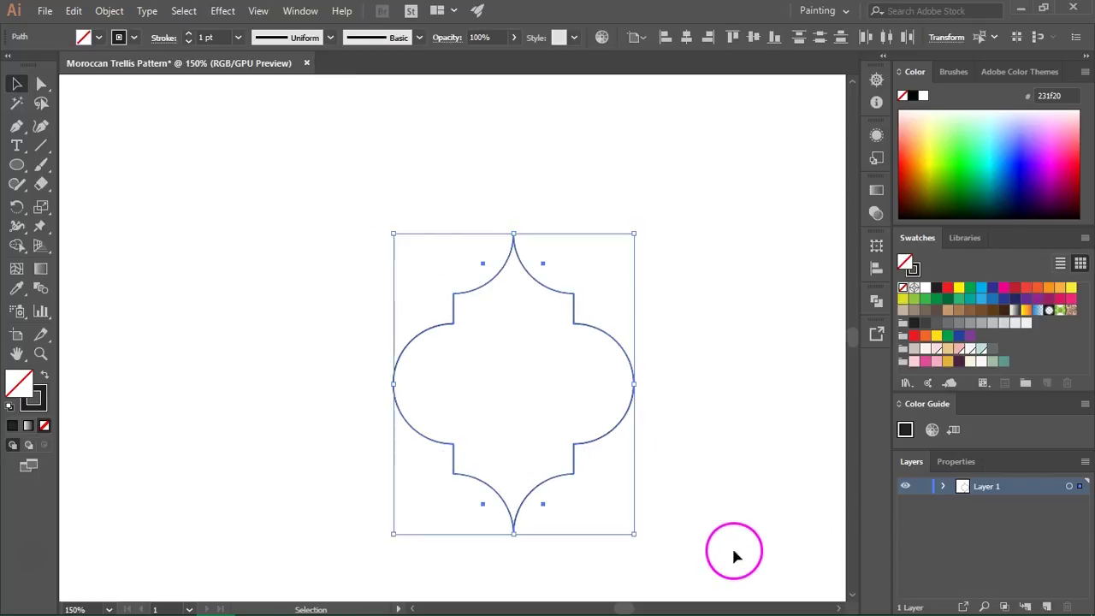
key(ctrl+g)
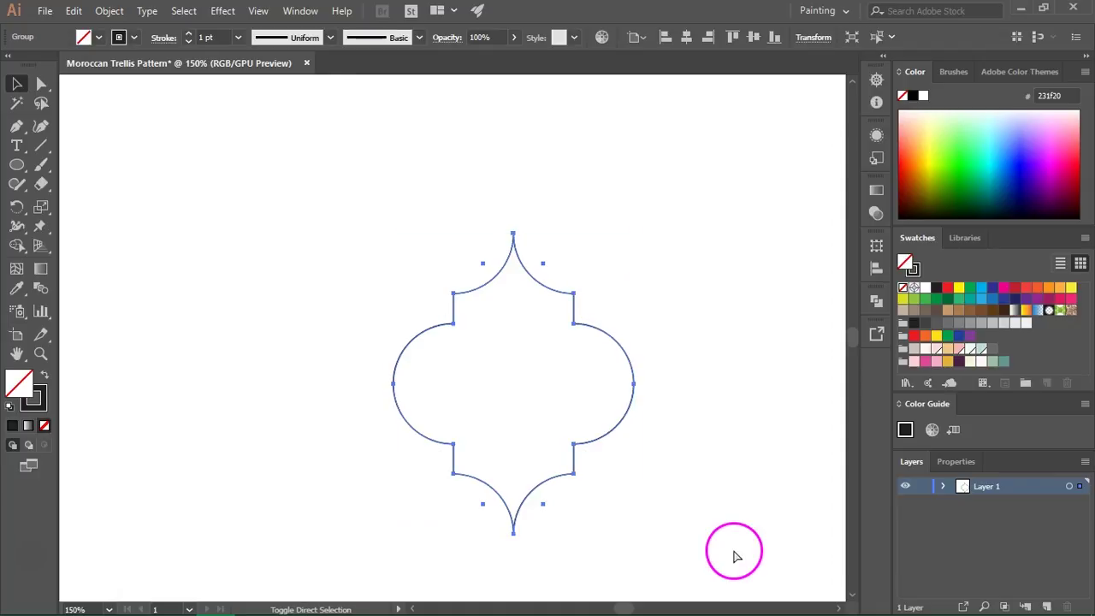
Merge the grouped pieces with the Shape Builder into a single pointed-peak tile outline
click(15, 247)
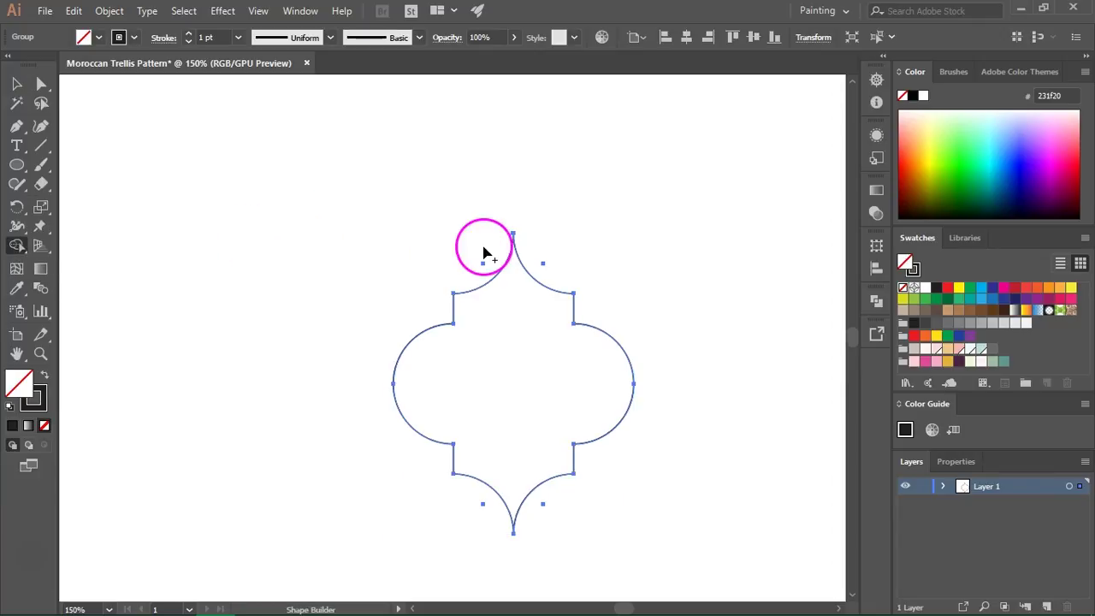
mouse_move(425, 272)
mouse_down()
mouse_move(500, 259)
mouse_move(577, 286)
mouse_move(584, 347)
mouse_move(564, 488)
mouse_move(520, 506)
mouse_move(451, 500)
mouse_move(414, 322)
mouse_move(429, 261)
mouse_move(526, 314)
mouse_up()
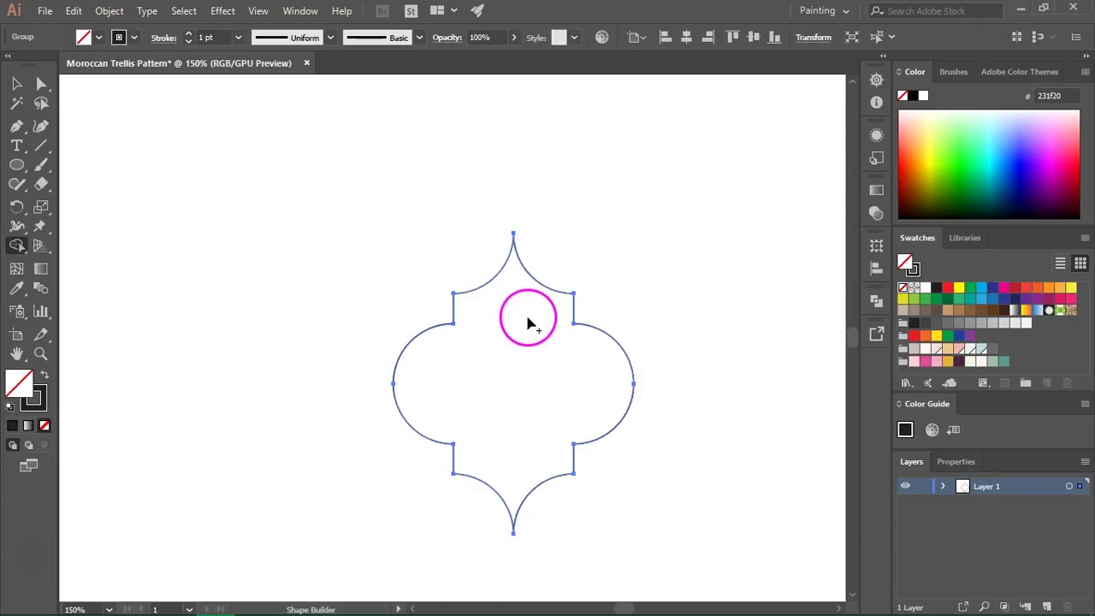
key(v)
click(641, 196)
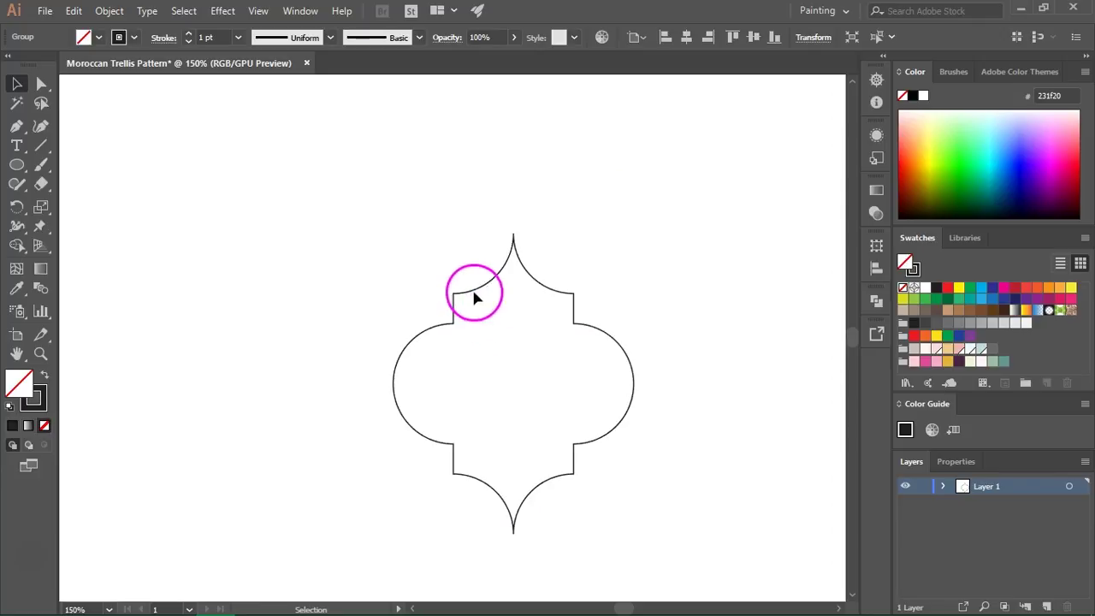
click(472, 301)
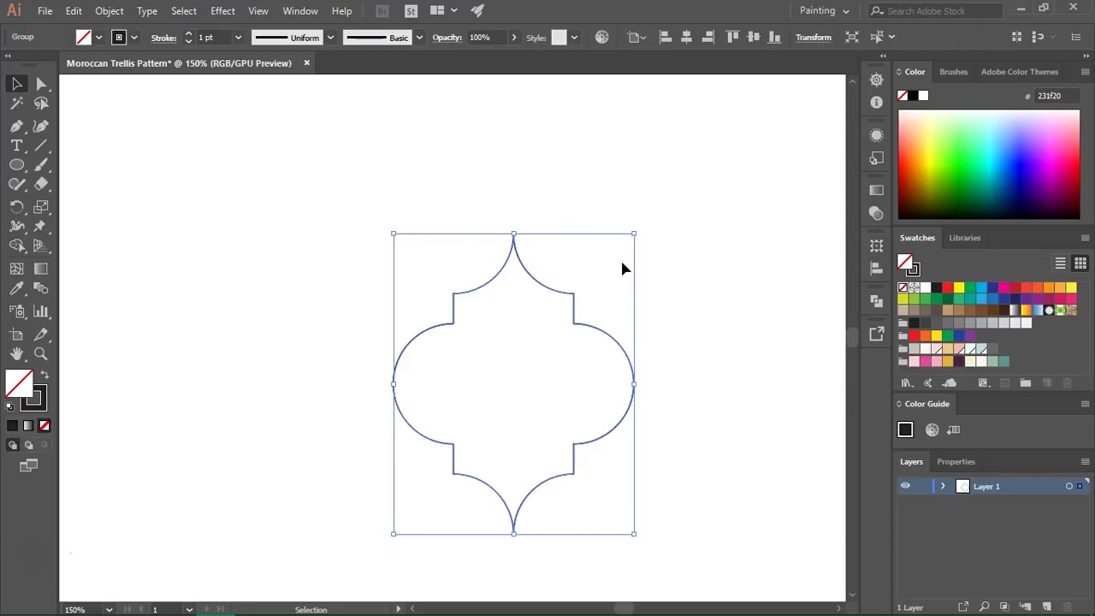
Raise the tile outline's stroke weight step by step from 1 pt to 5 pt
click(190, 34)
click(190, 35)
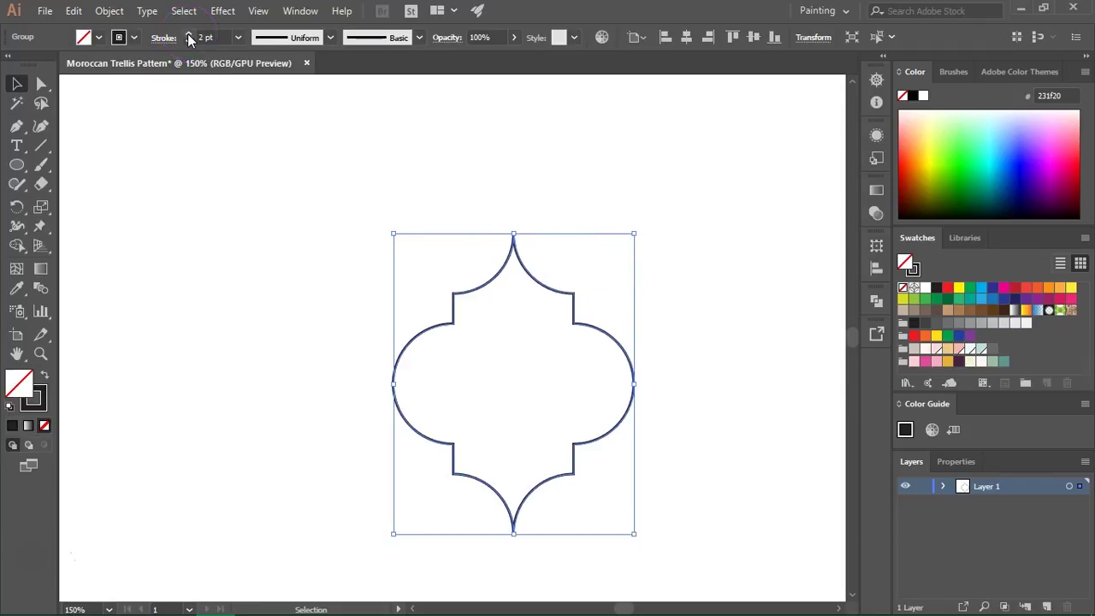
click(190, 35)
click(190, 36)
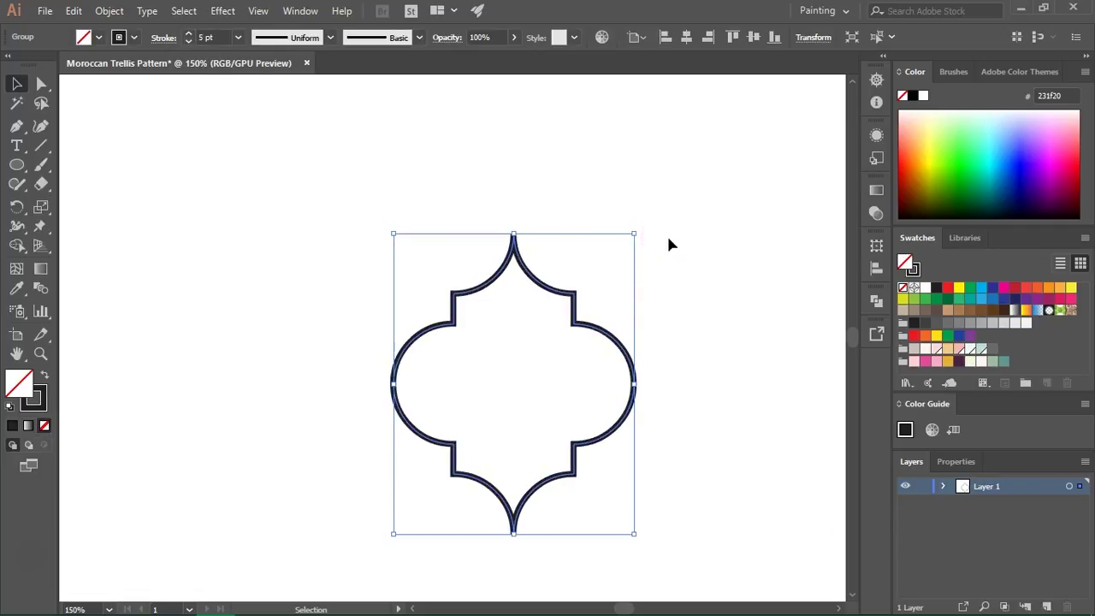
key(ctrl)
click(109, 11)
Make a pattern from the tile outline and set the fill colour to pale pink
mouse_move(275, 411)
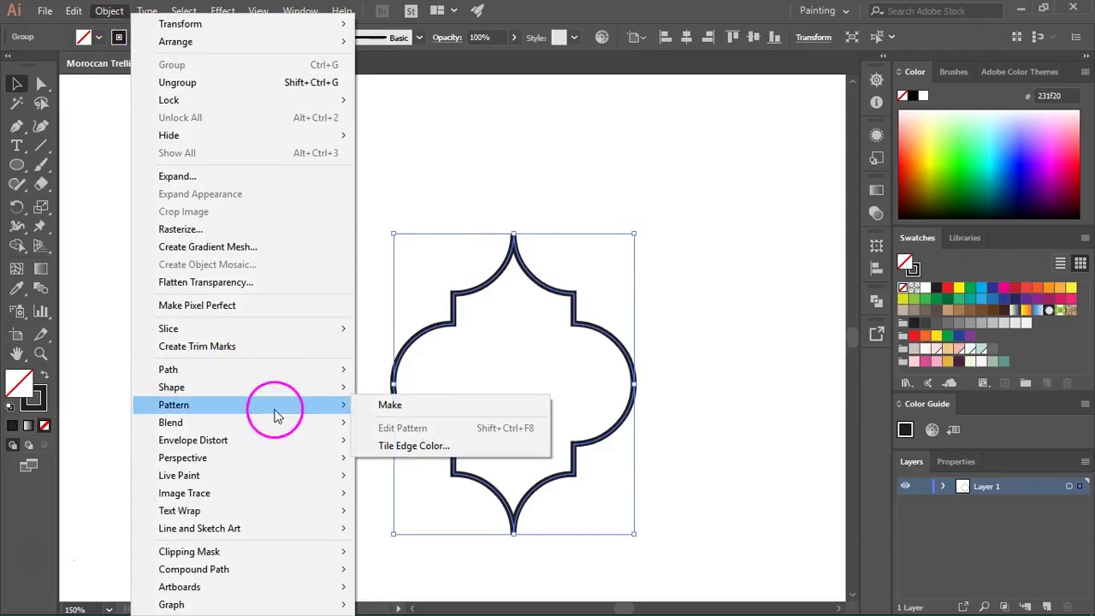
click(391, 405)
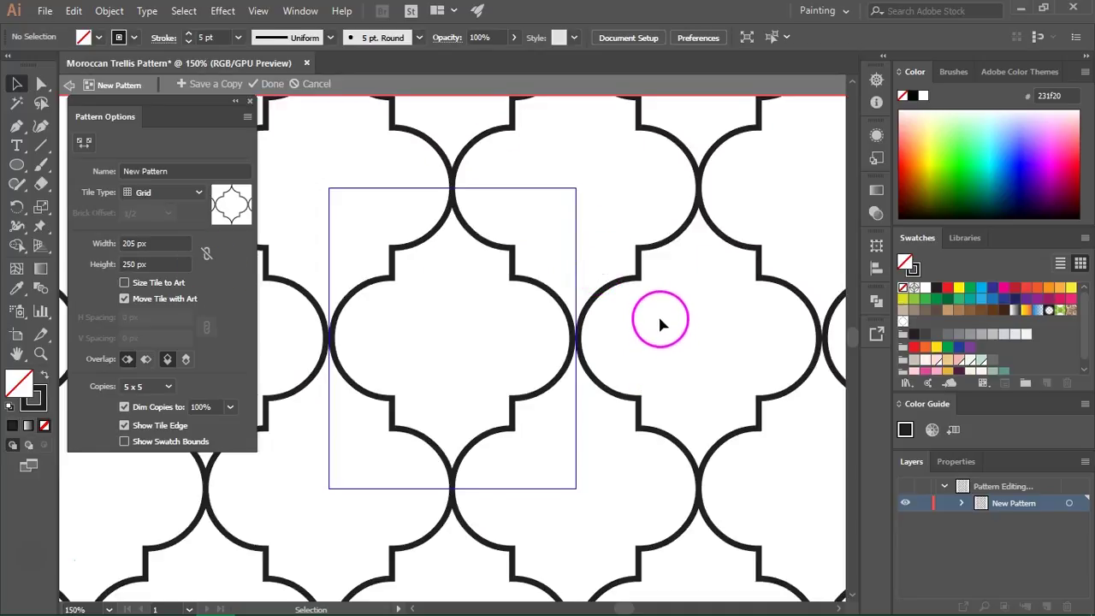
click(43, 383)
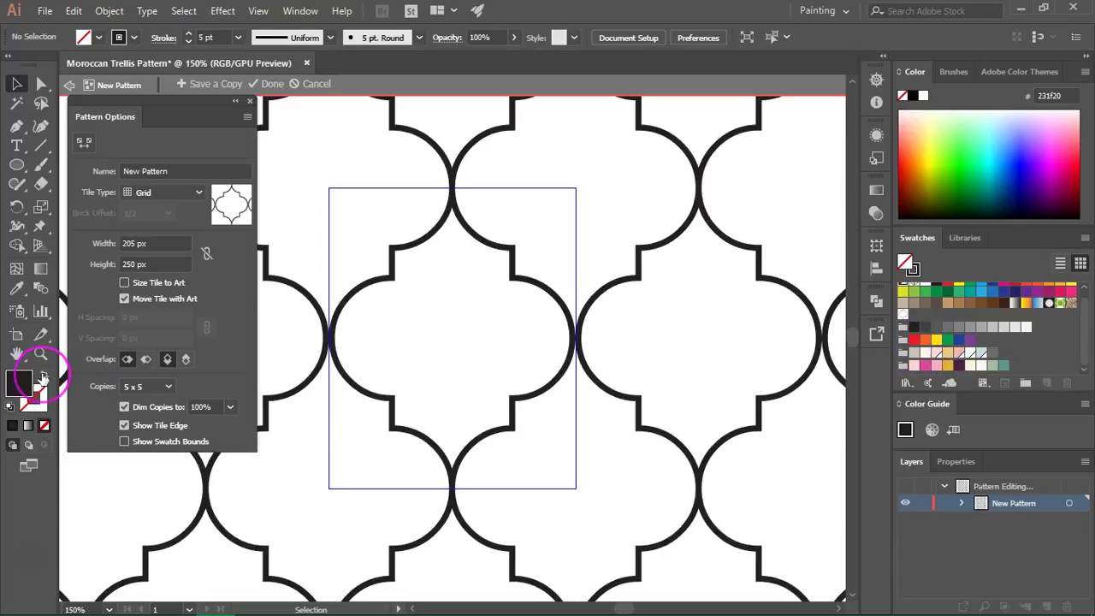
click(914, 354)
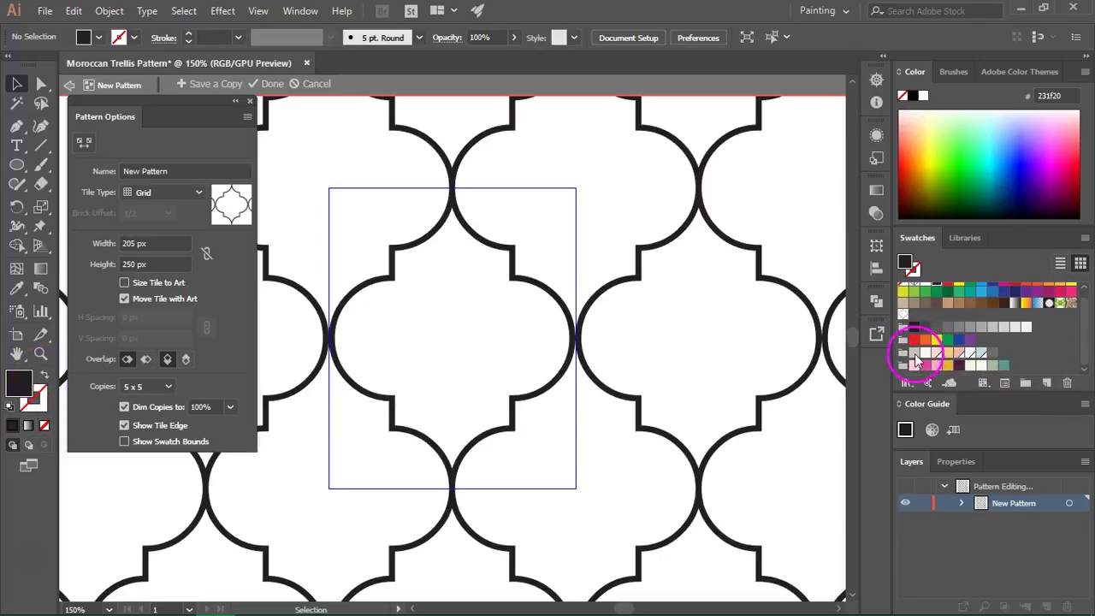
click(913, 366)
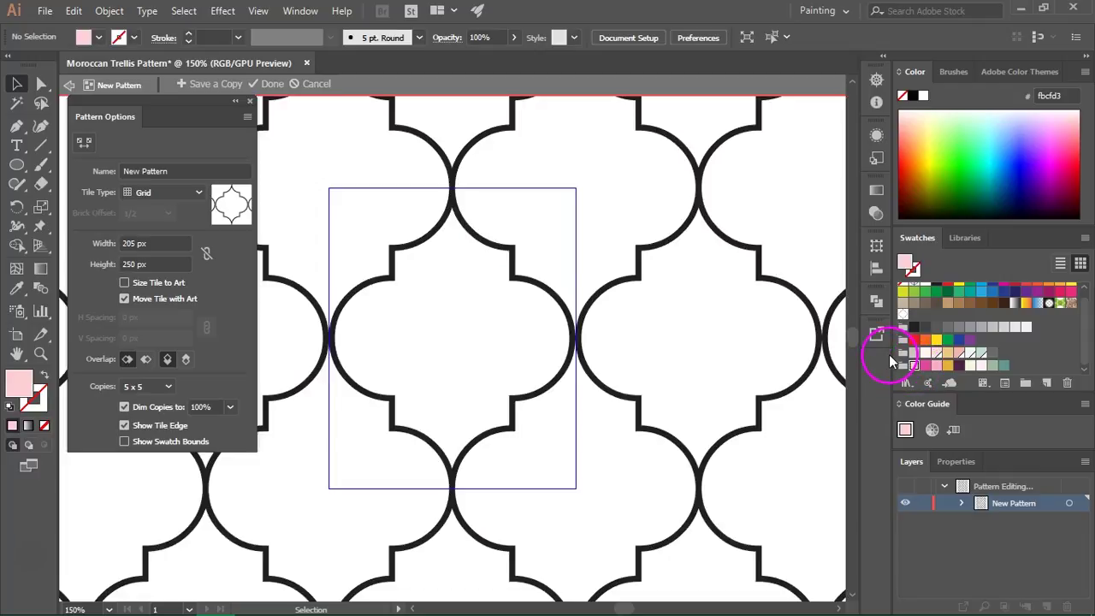
Draw a pale pink 205 × 250 px rectangle covering the pattern tile
click(18, 166)
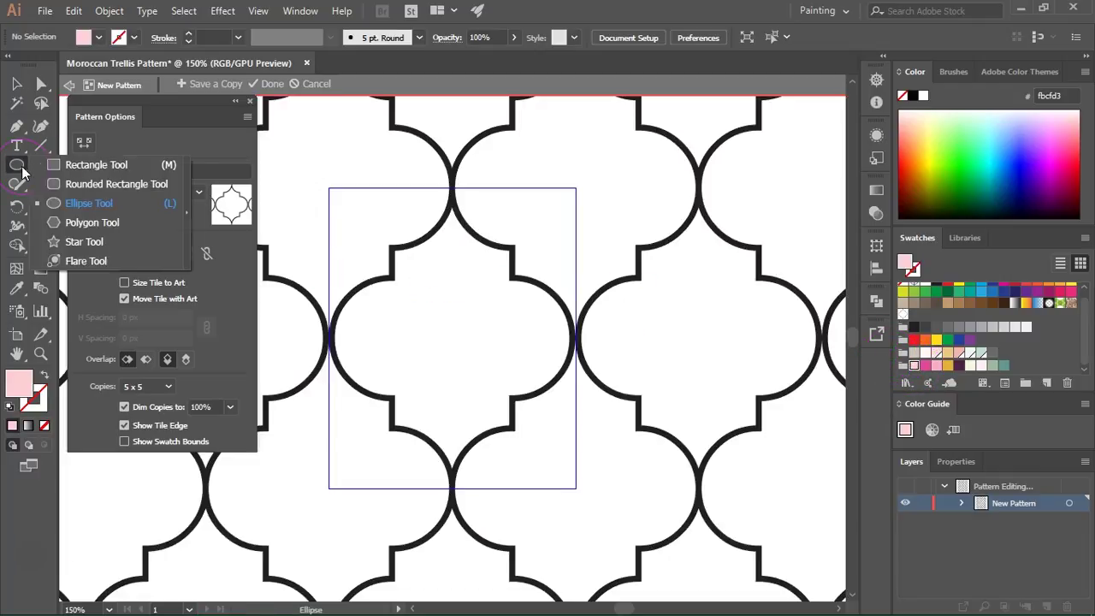
click(52, 166)
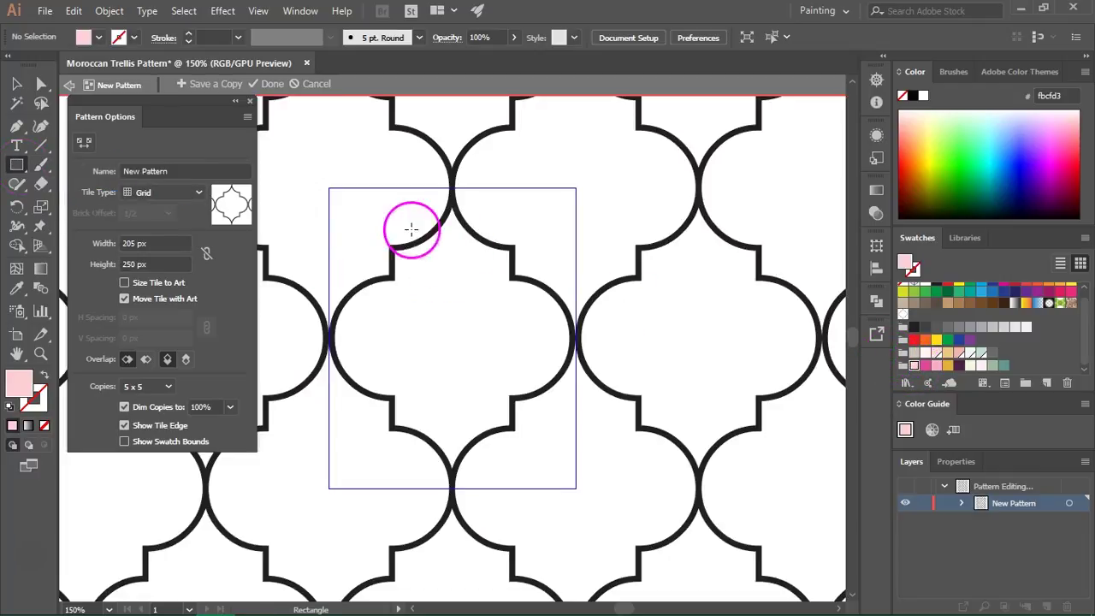
drag(329, 189, 574, 487)
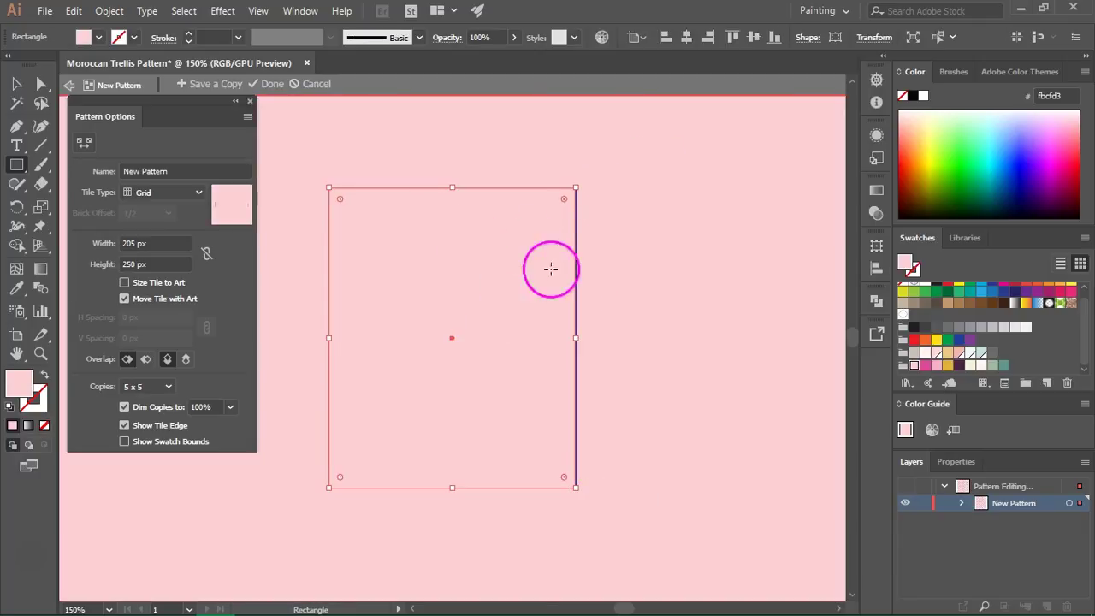
Send the pink rectangle to the back, behind the trellis outline
right_click(506, 228)
mouse_move(630, 473)
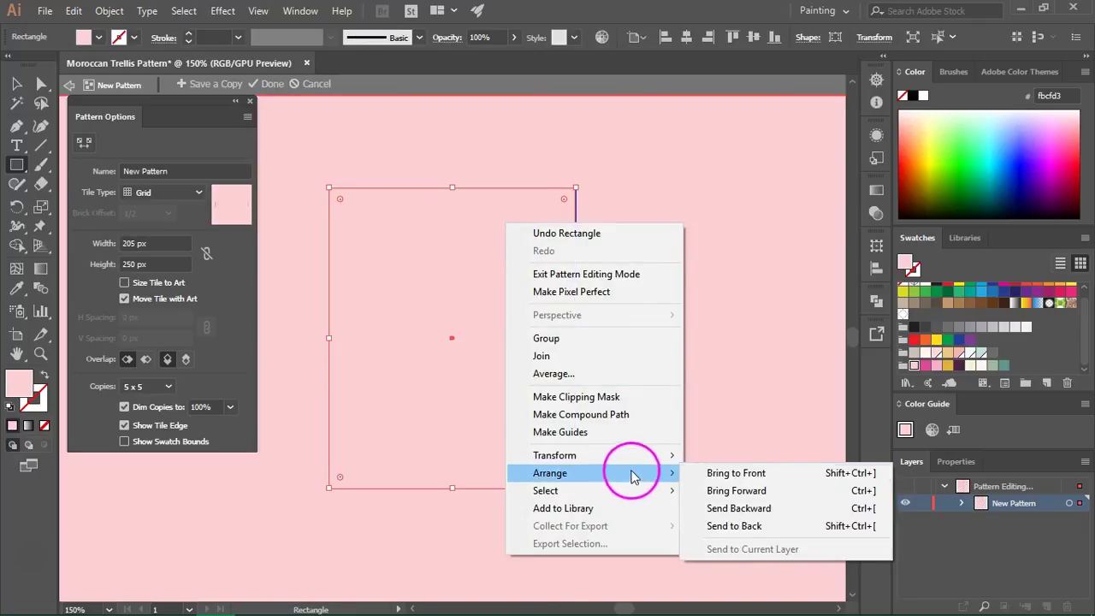
click(753, 527)
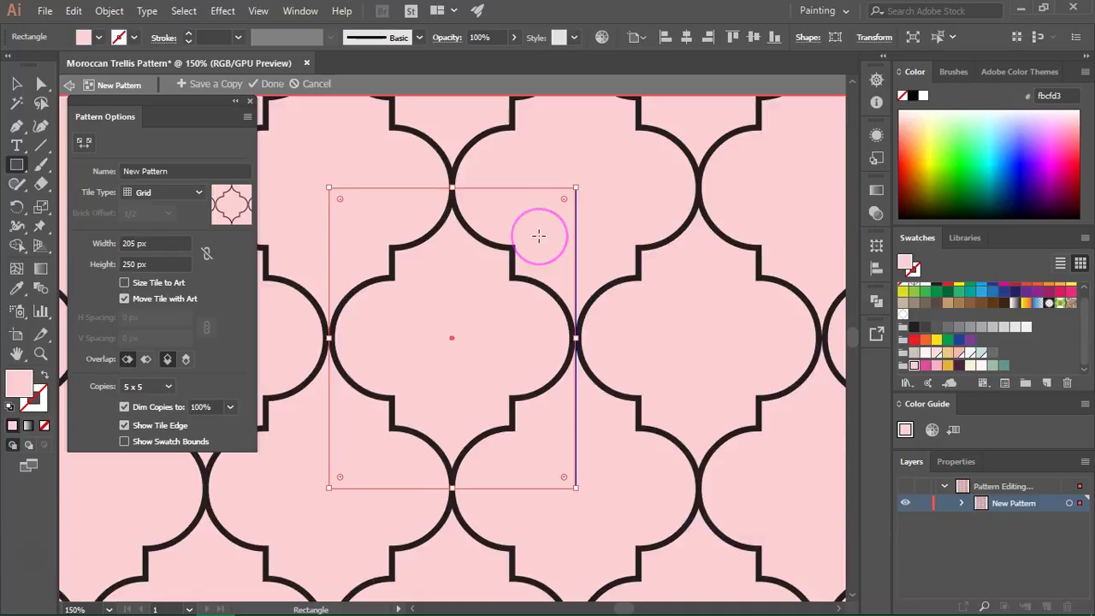
Select the quatrefoil and fill it with a deeper pink swatch
key(v)
click(496, 237)
click(428, 238)
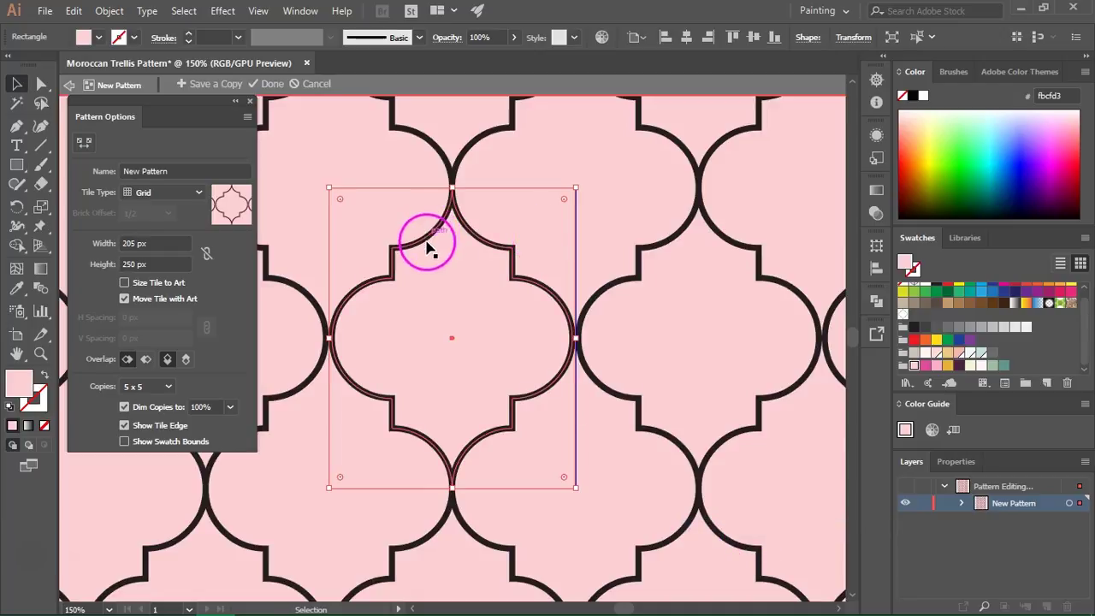
click(412, 248)
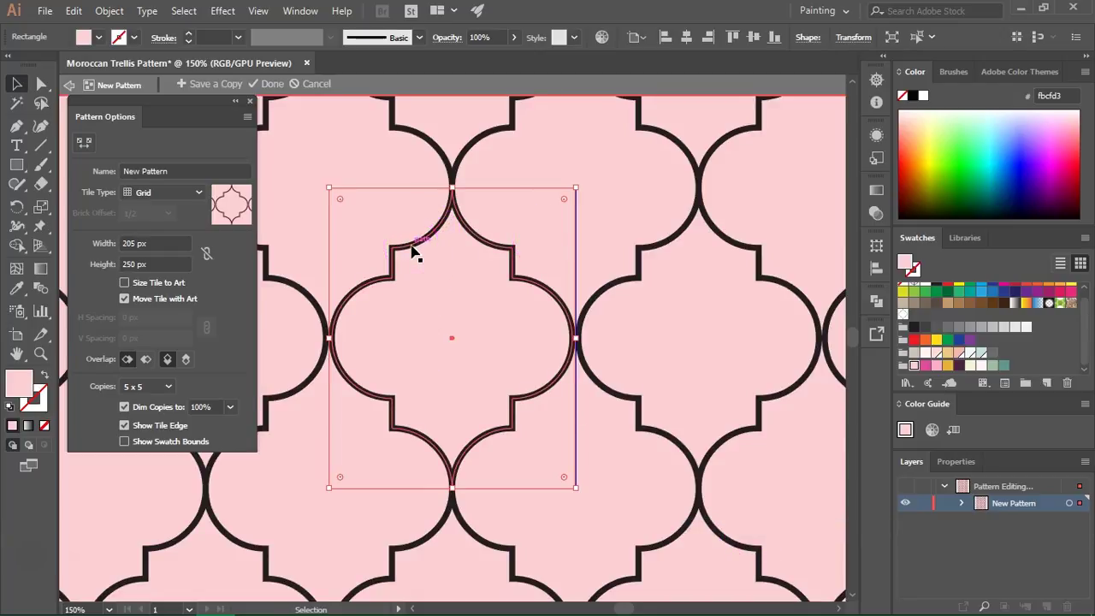
click(35, 395)
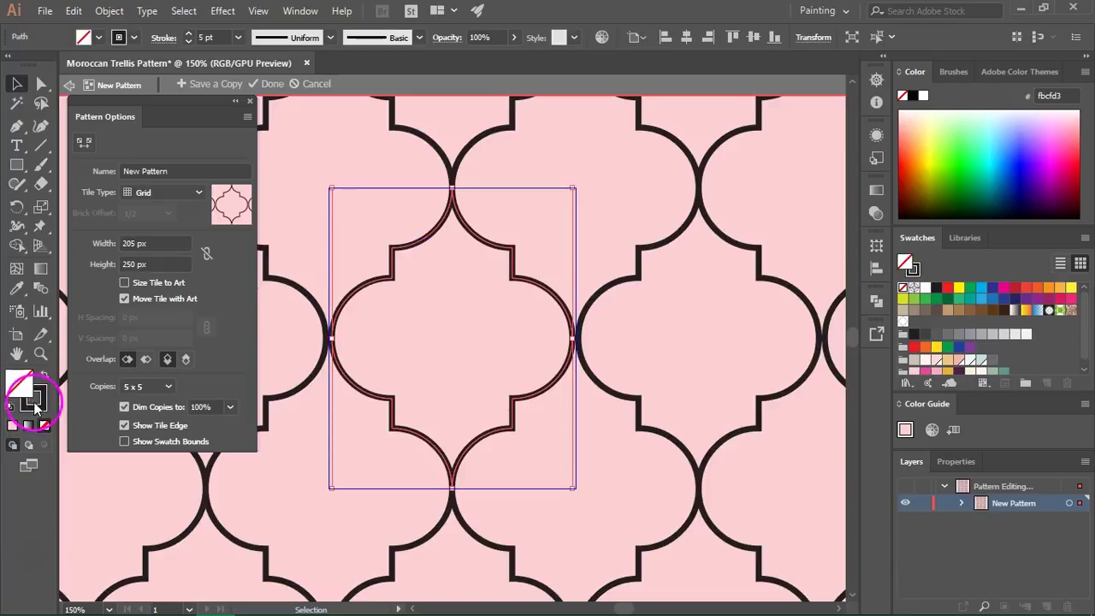
click(990, 384)
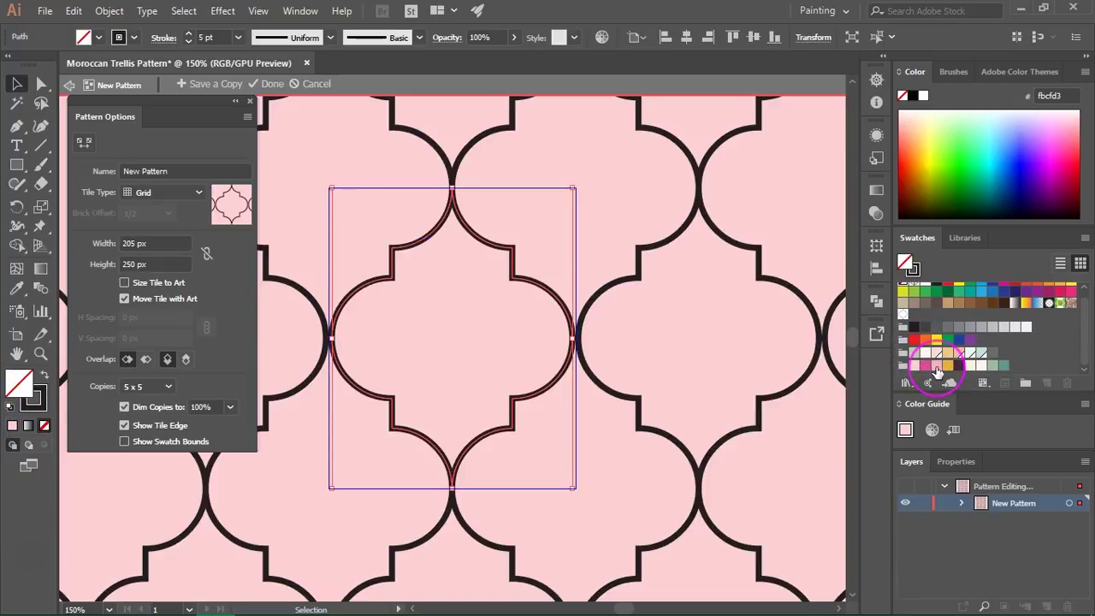
click(936, 366)
Make the quatrefoil's stroke white
click(52, 408)
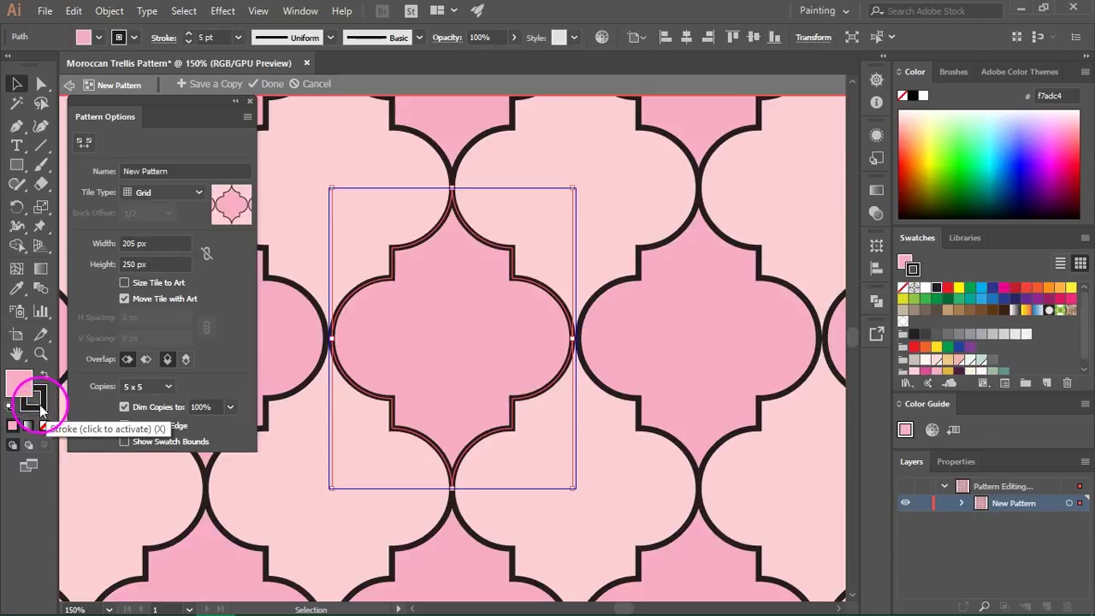
click(34, 398)
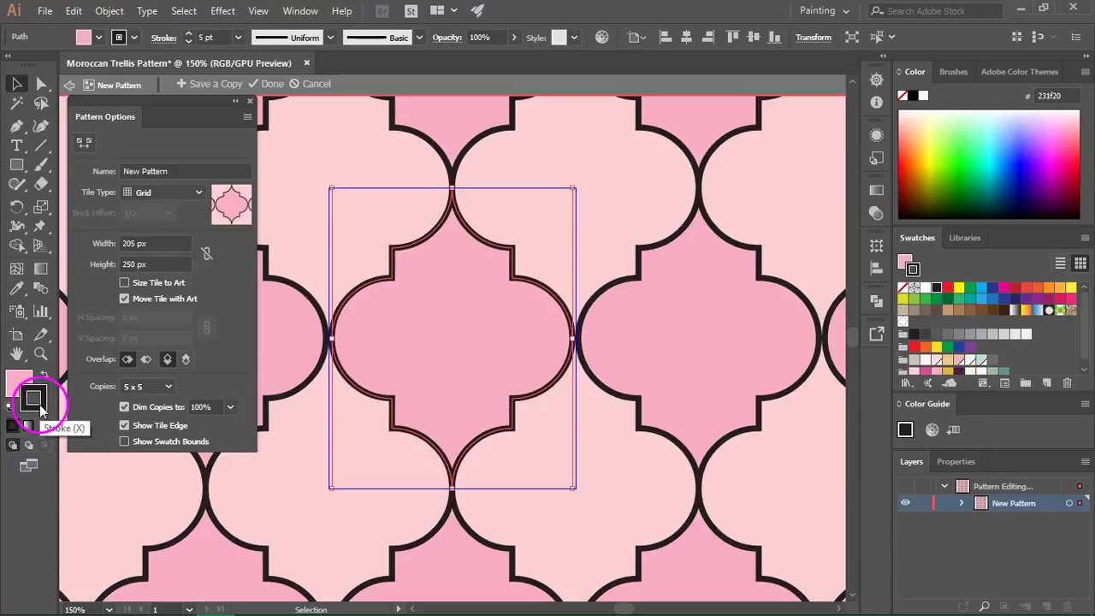
click(924, 96)
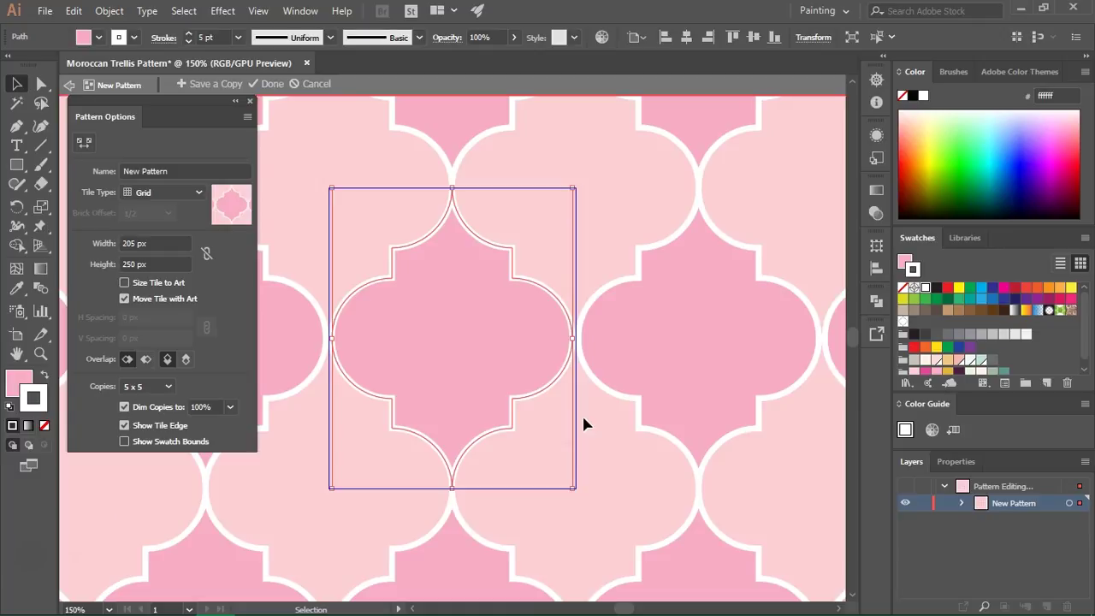
Exit pattern editing and remove the original trellis shape from the artboard
click(399, 264)
click(272, 84)
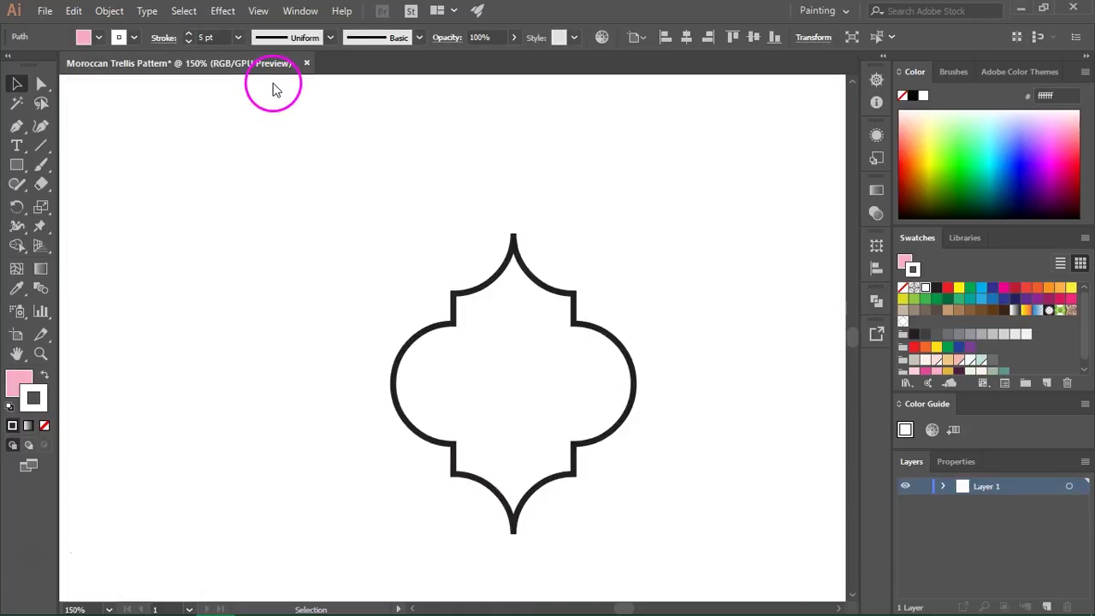
click(589, 274)
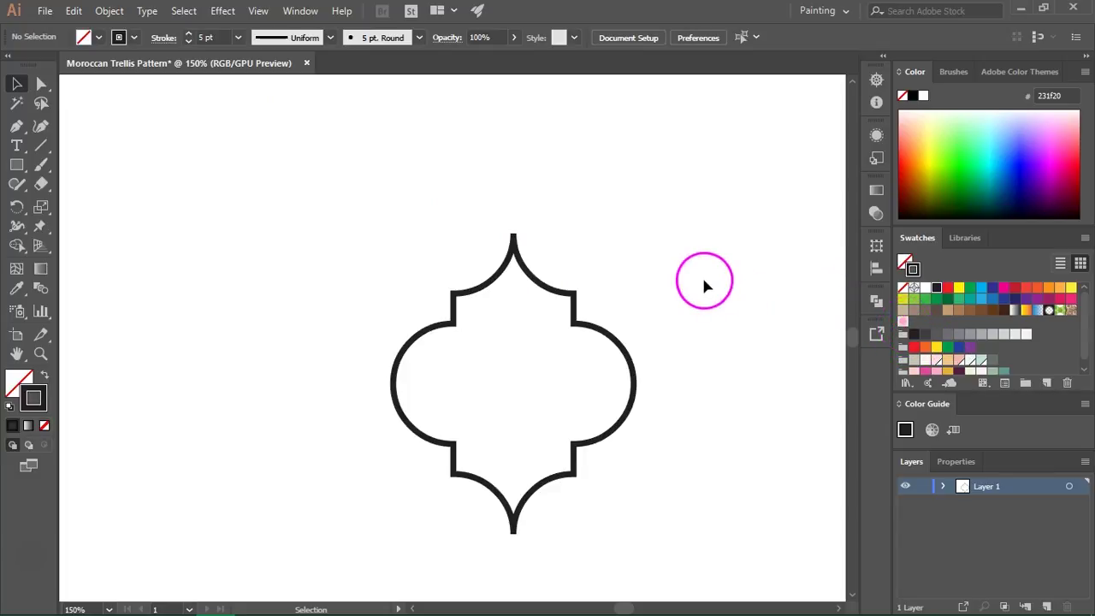
scroll(704, 289, down, 3)
drag(806, 343, 726, 299)
click(557, 313)
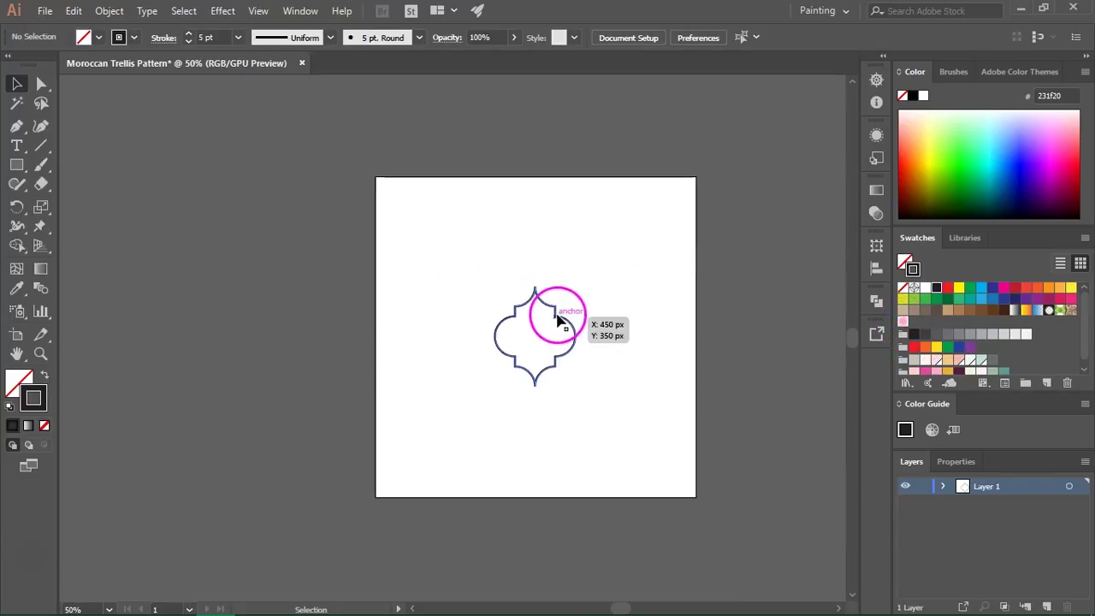
key(ctrl+shift+a)
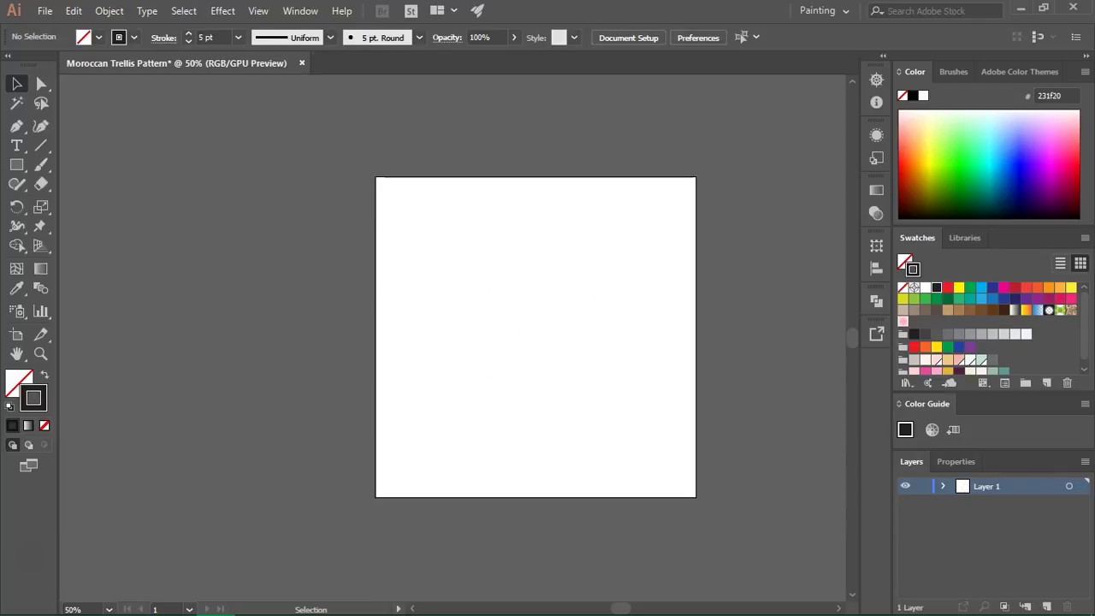
Create an 800 × 800 px rectangle filled with the new trellis pattern swatch
click(47, 377)
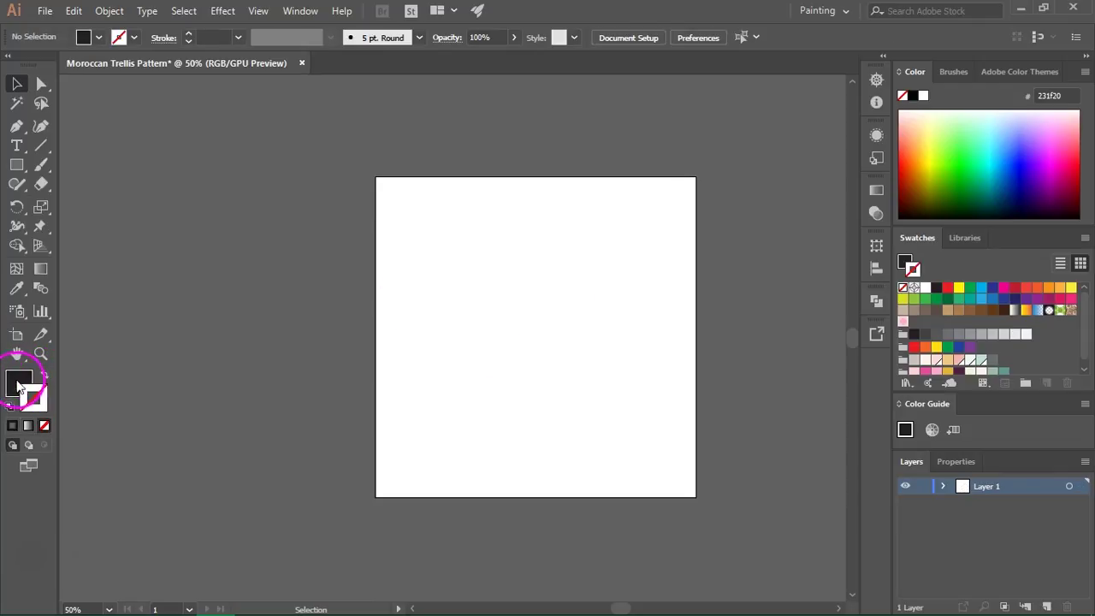
click(903, 328)
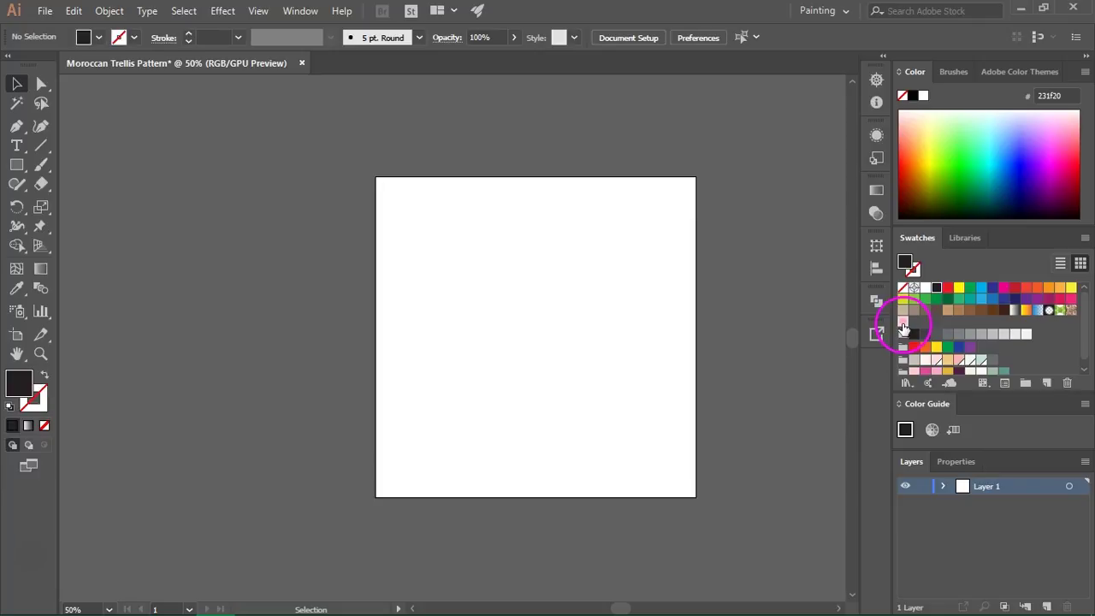
click(904, 323)
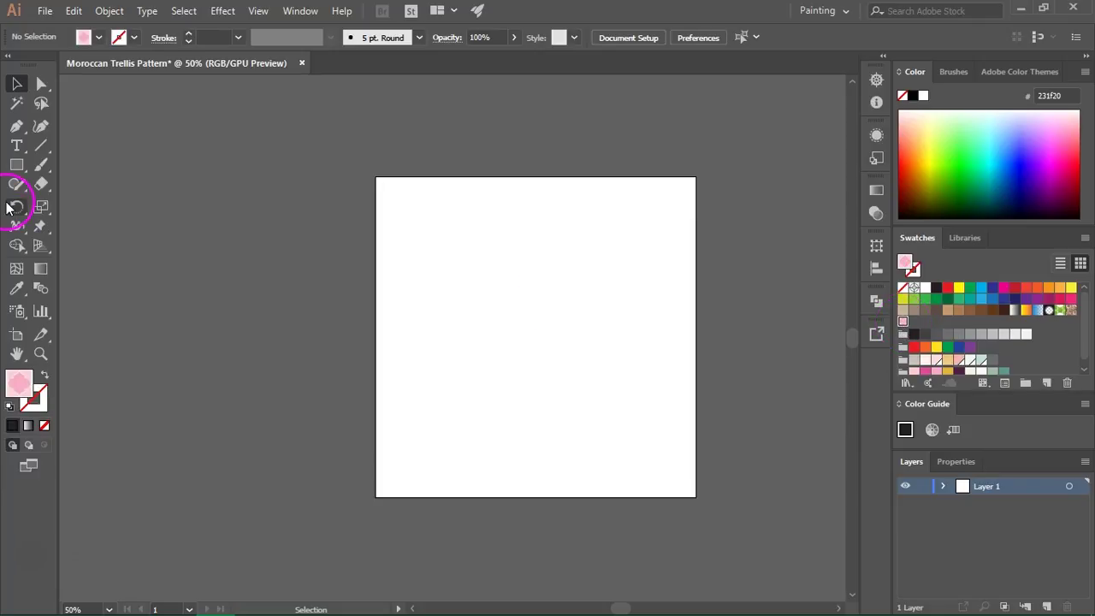
click(16, 164)
click(563, 299)
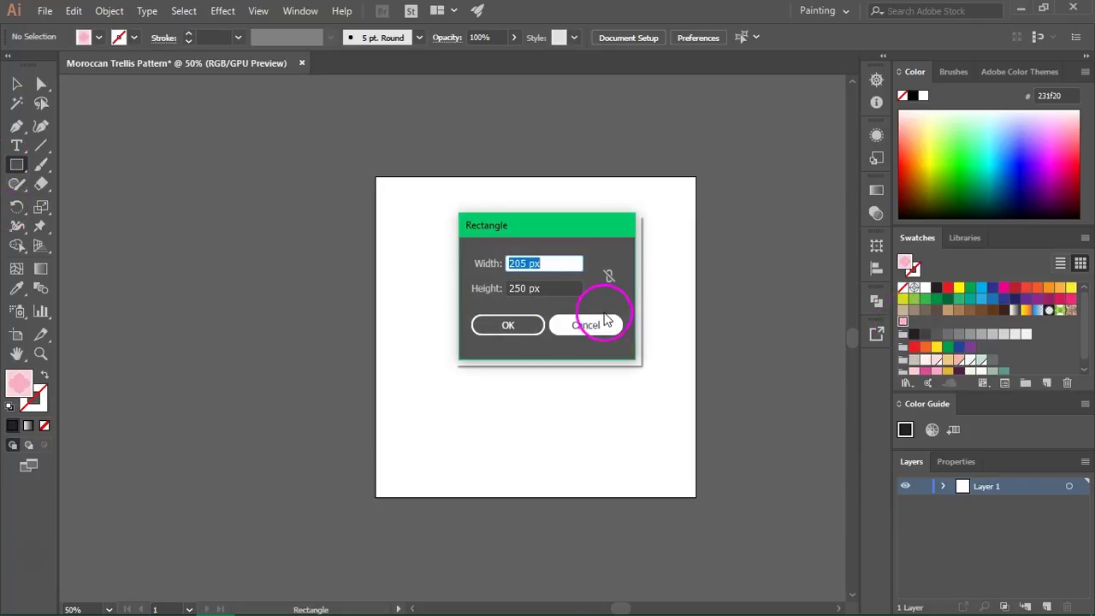
text(800)
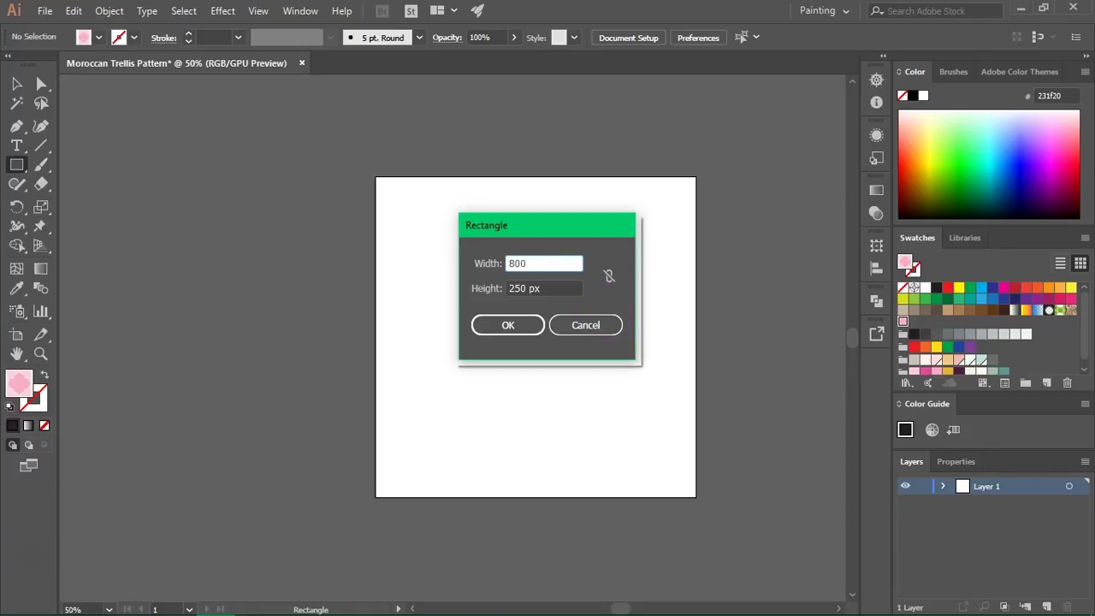
key(Tab)
text(800)
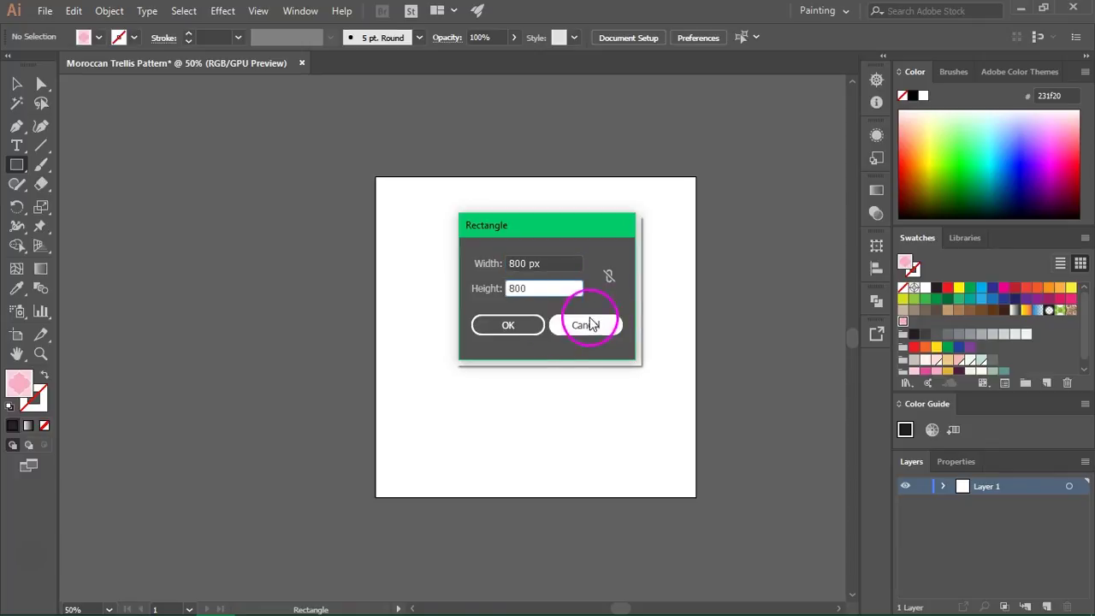
click(508, 325)
Center the pattern square horizontally and vertically on the artboard
key(v)
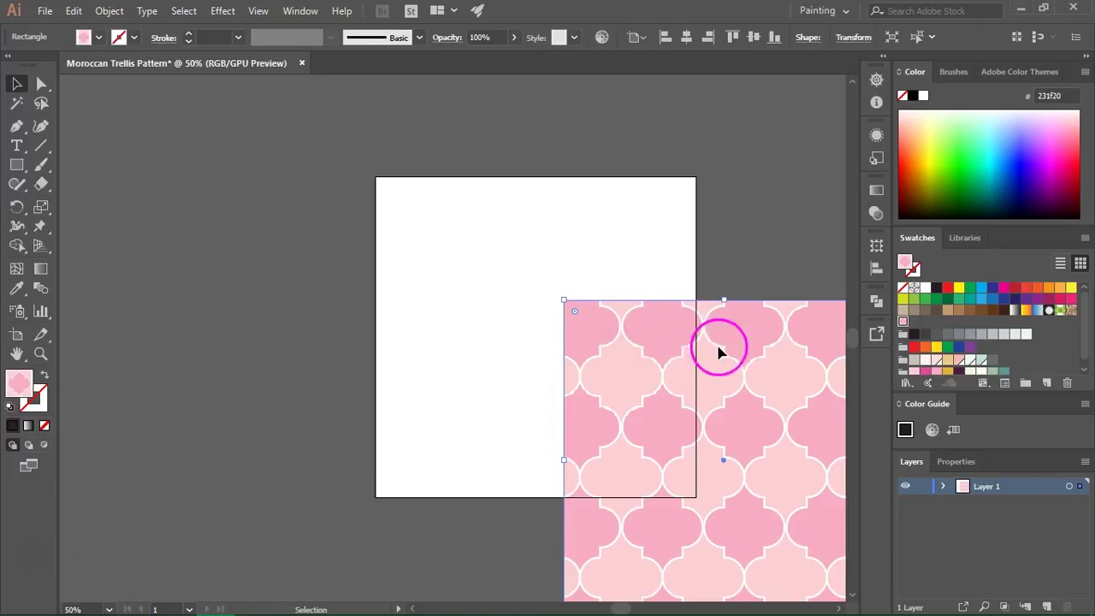
click(707, 37)
click(753, 37)
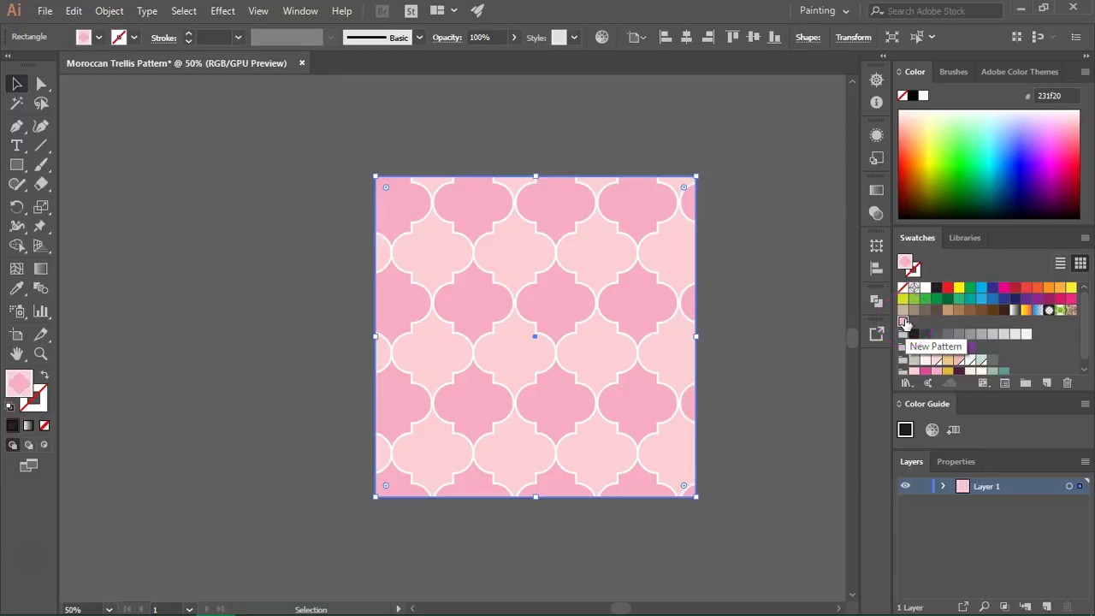
double_click(904, 322)
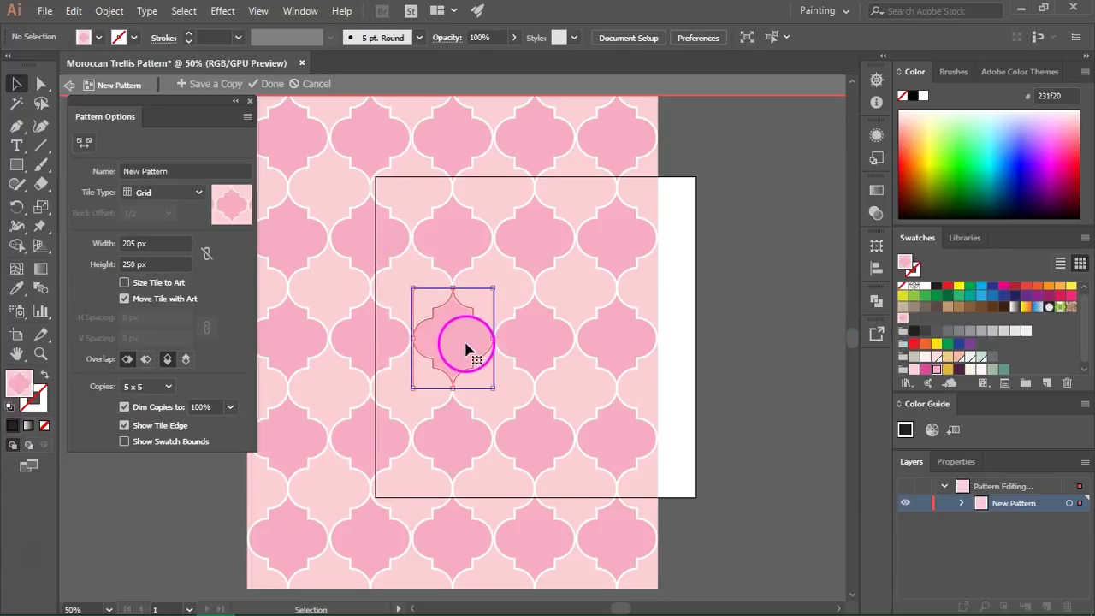
click(462, 343)
click(992, 369)
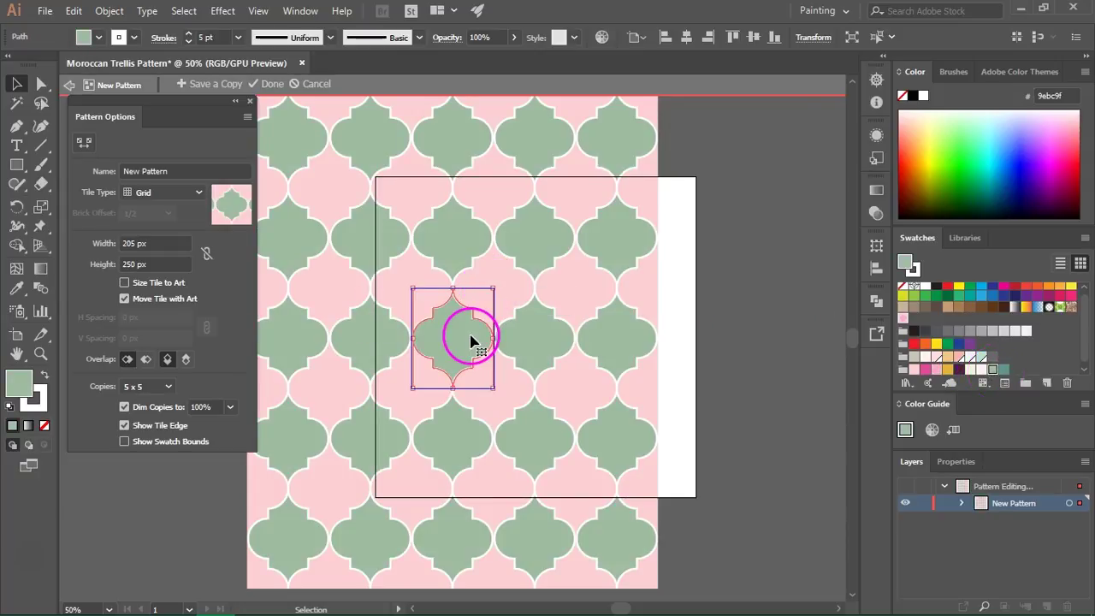
click(420, 379)
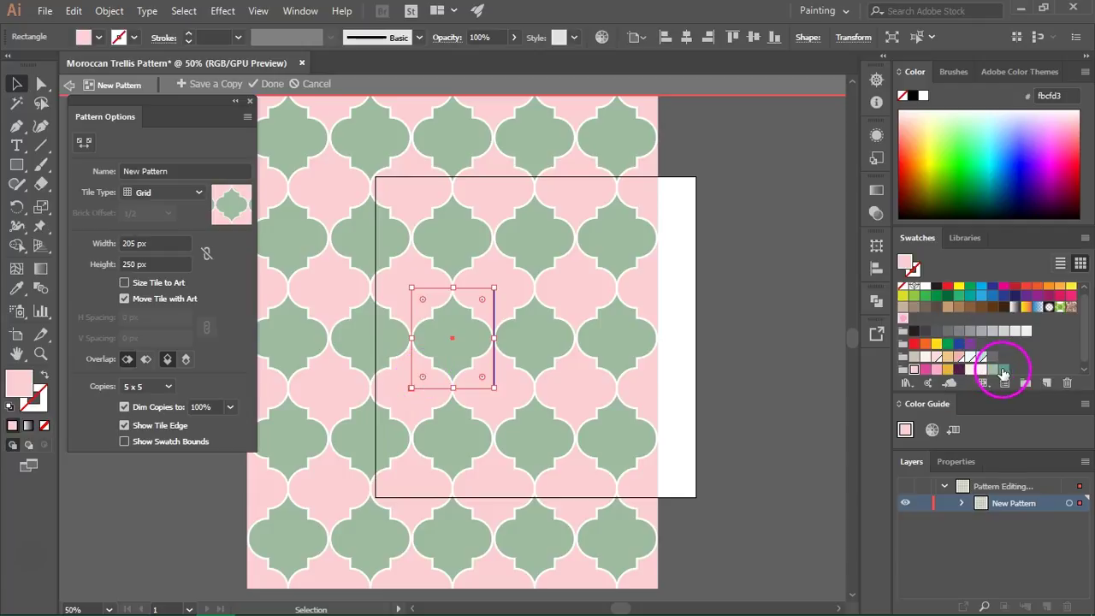
click(992, 370)
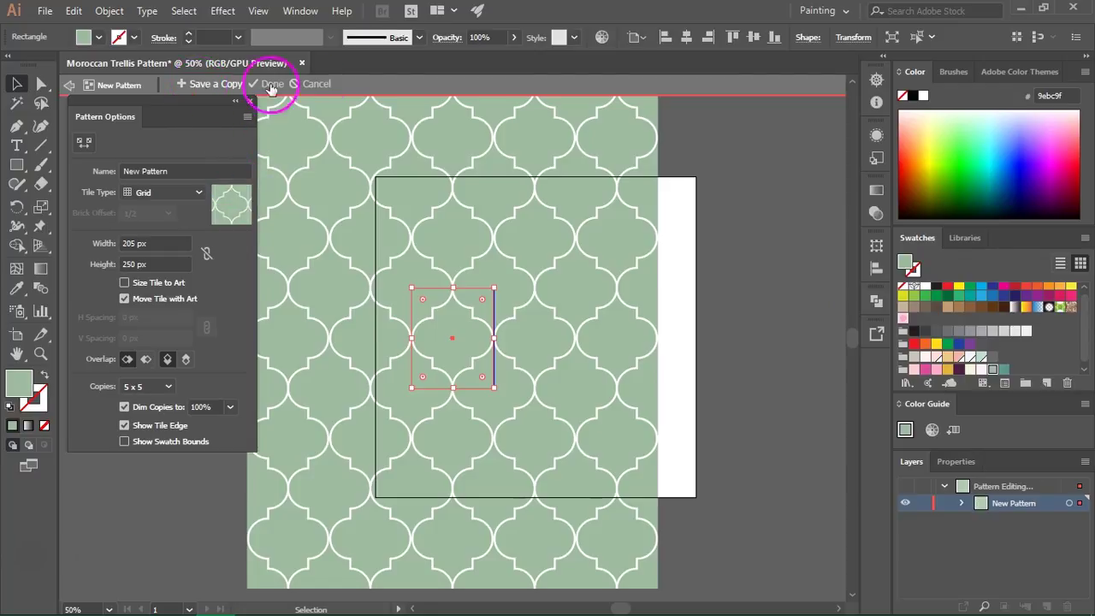
click(313, 83)
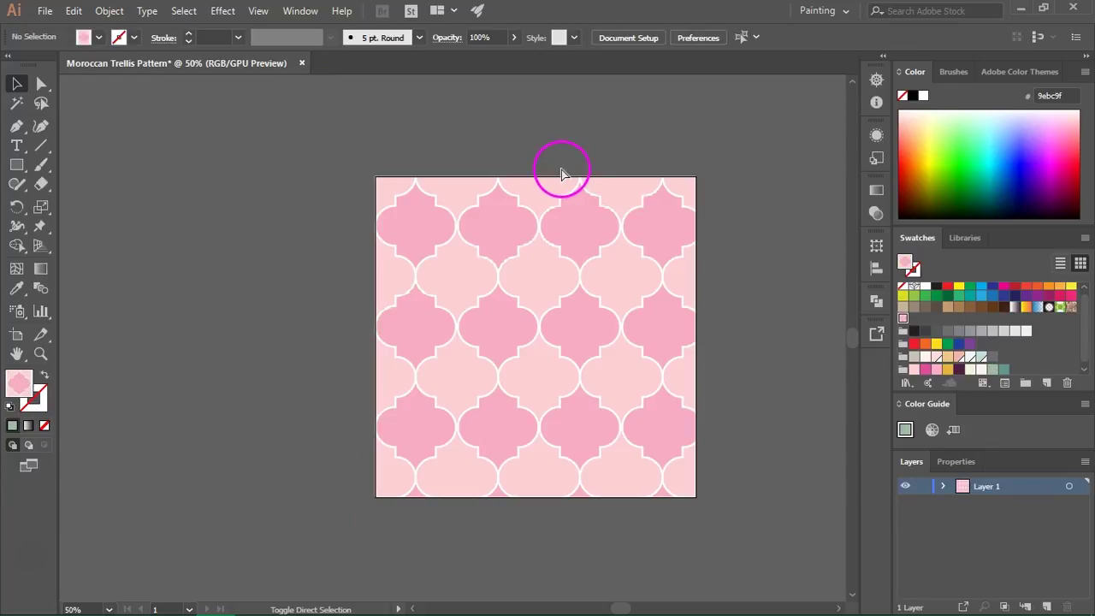